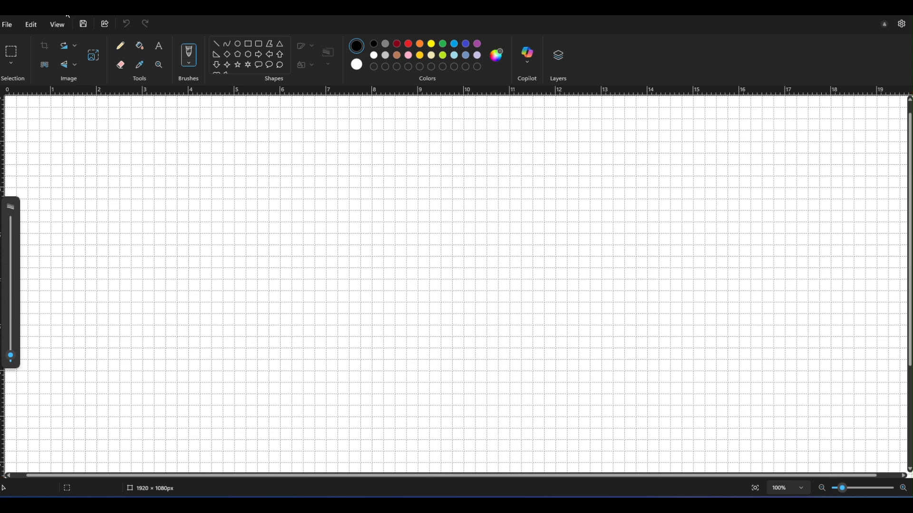
# Step: Check the canvas dimensions in pixels in the Resize and Skew settings
pyautogui.scroll(-3, 460, 141)
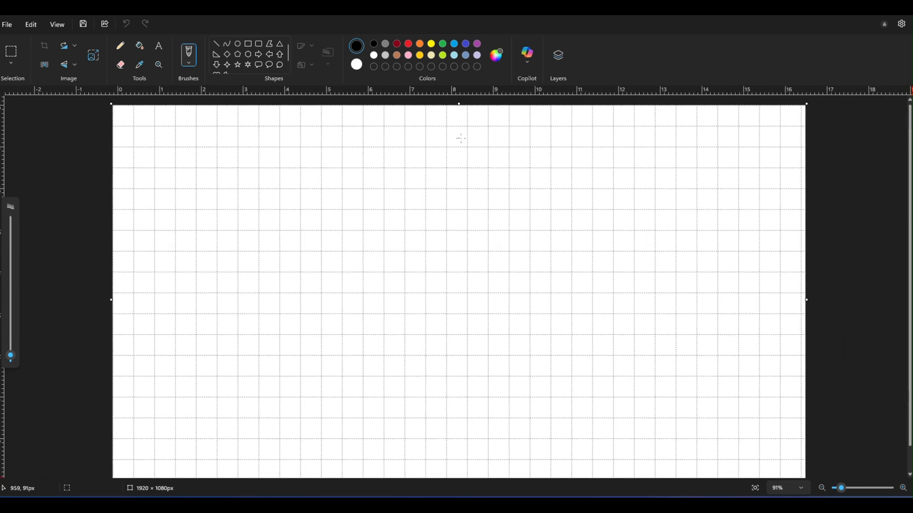
pyautogui.scroll(-1, 460, 141)
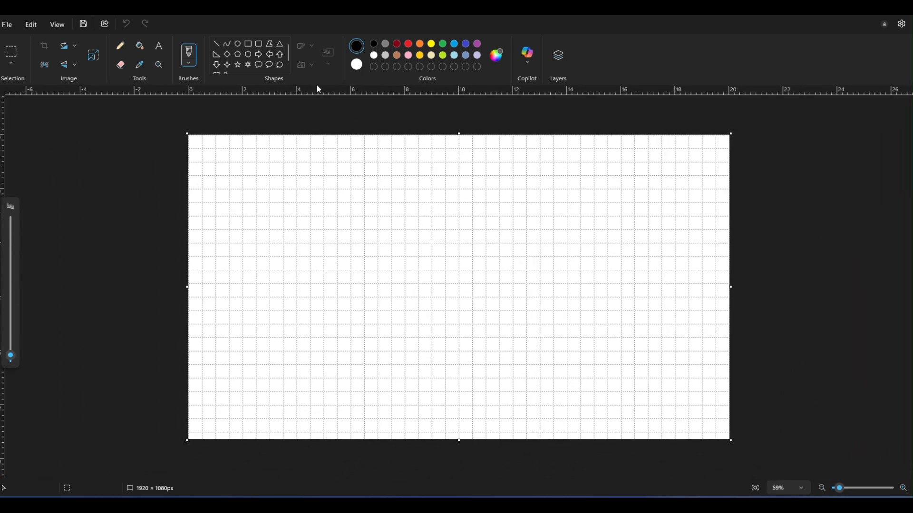
pyautogui.click(93, 55)
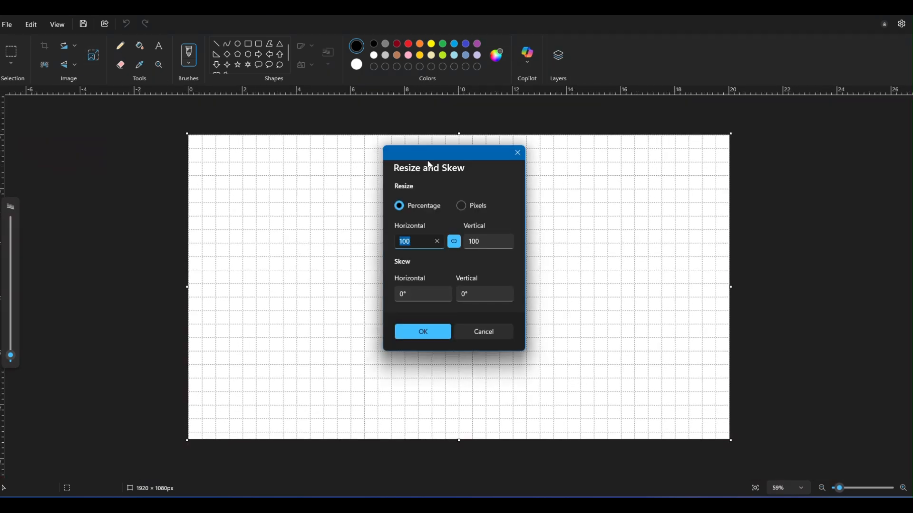
pyautogui.click(460, 206)
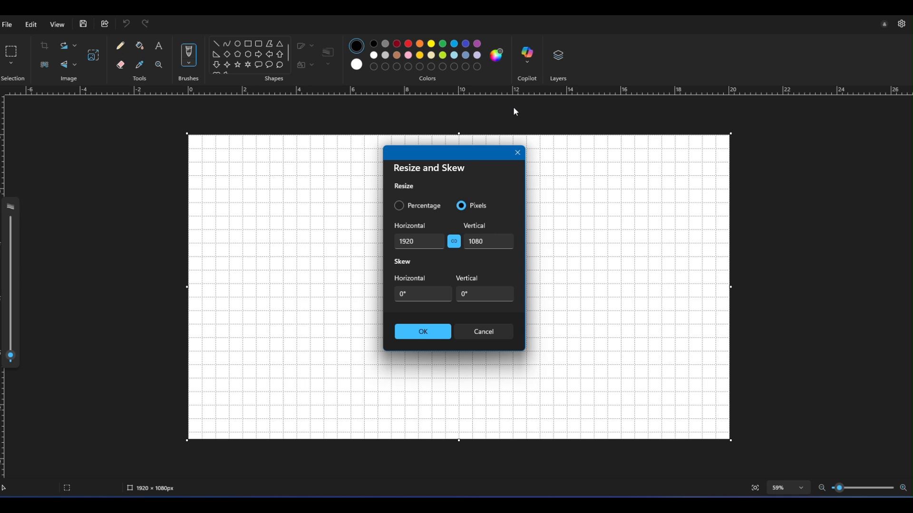
pyautogui.click(521, 157)
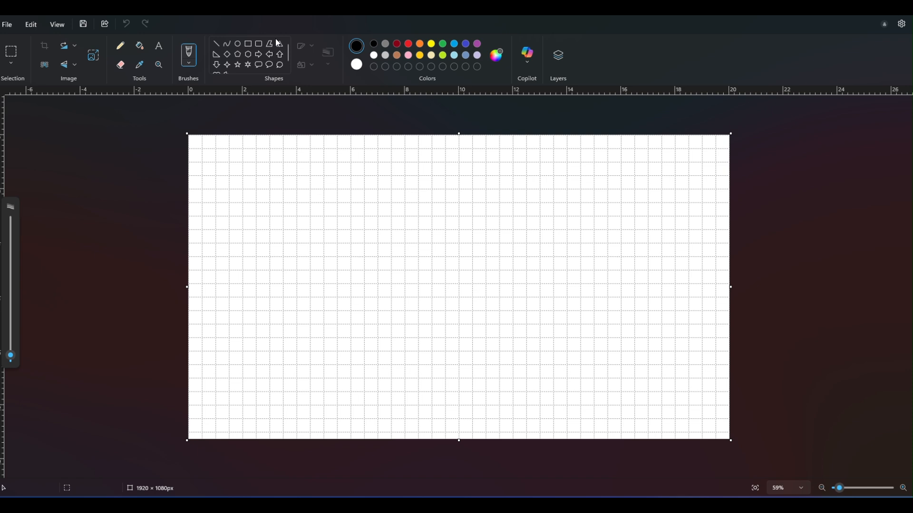
# Step: Draw a black oval about 129 × 117 px near the canvas's upper-left corner and a larger black rectangle below it
pyautogui.click(238, 44)
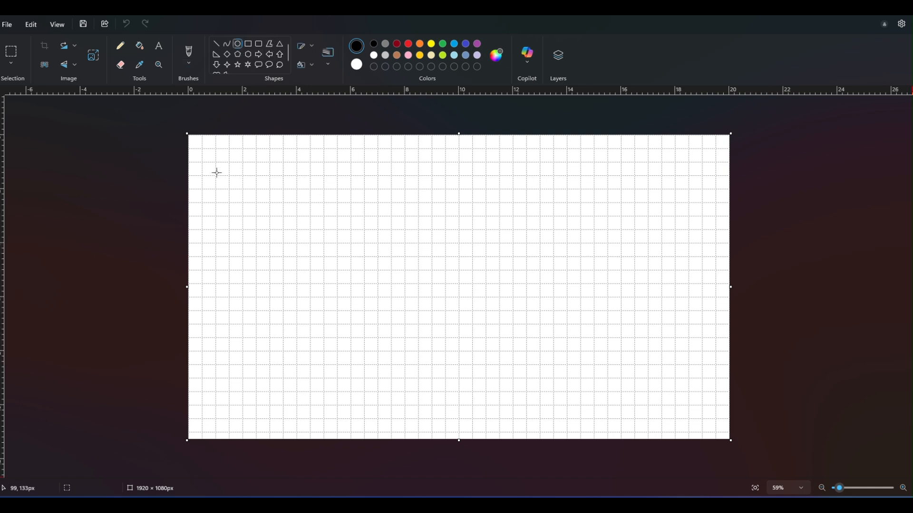
pyautogui.moveTo(212, 148); pyautogui.dragTo(250, 182)
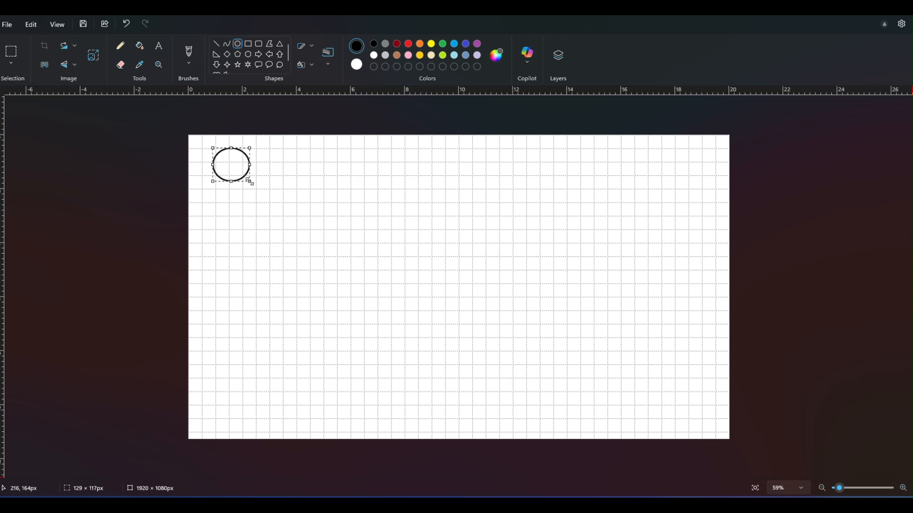
pyautogui.scroll(3, 265, 167)
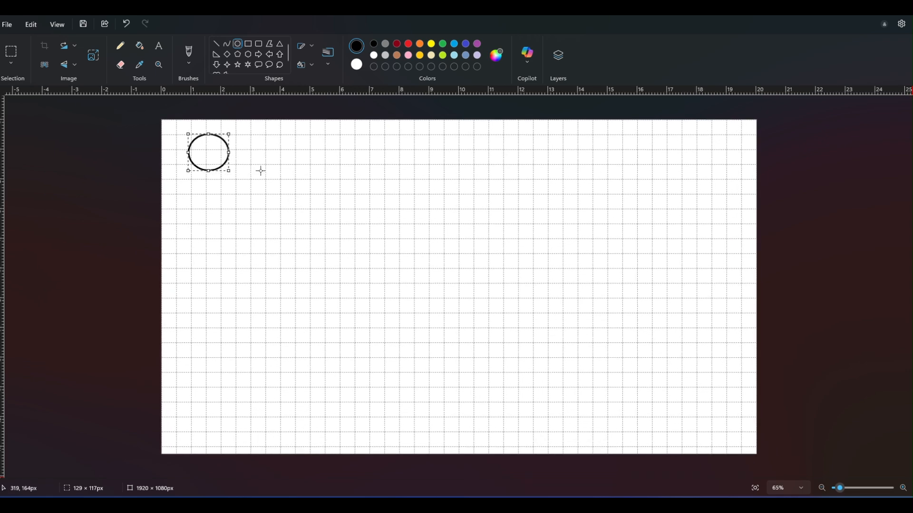
pyautogui.click(251, 46)
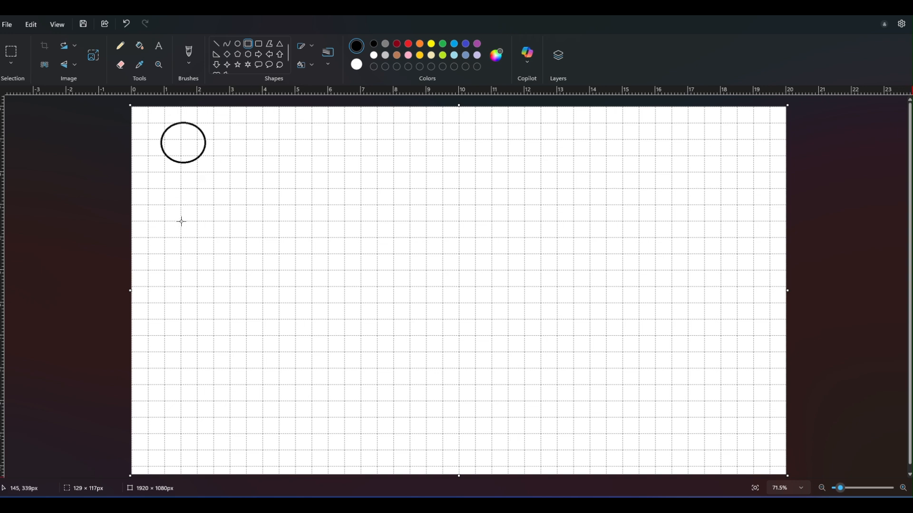
pyautogui.moveTo(181, 221); pyautogui.dragTo(235, 271)
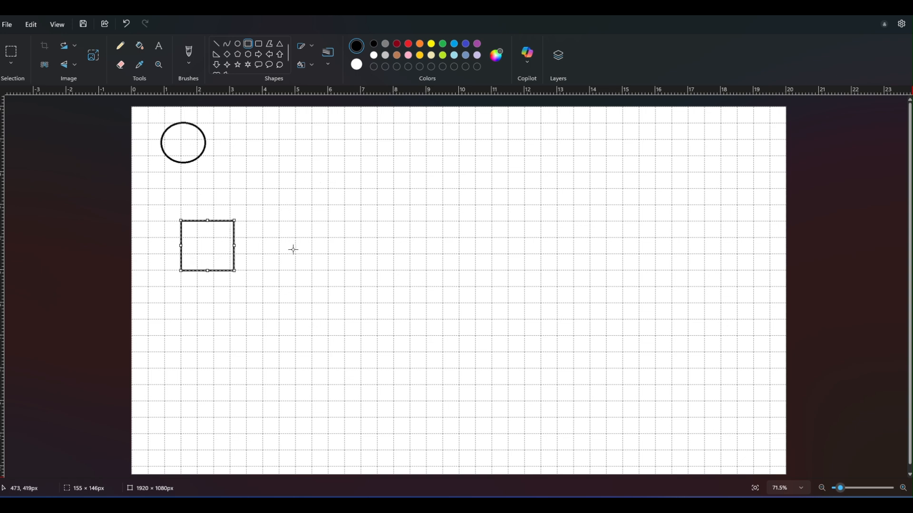
pyautogui.moveTo(238, 274); pyautogui.dragTo(245, 280)
pyautogui.click(220, 330)
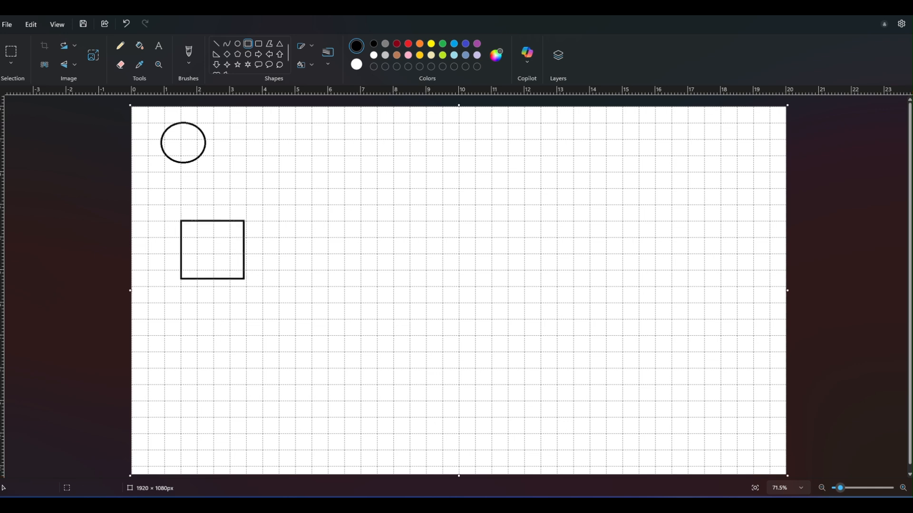
# Step: Connect the oval to the rectangle below it with two turquoise straight lines
pyautogui.click(216, 44)
pyautogui.click(454, 44)
pyautogui.moveTo(181, 163); pyautogui.dragTo(198, 220)
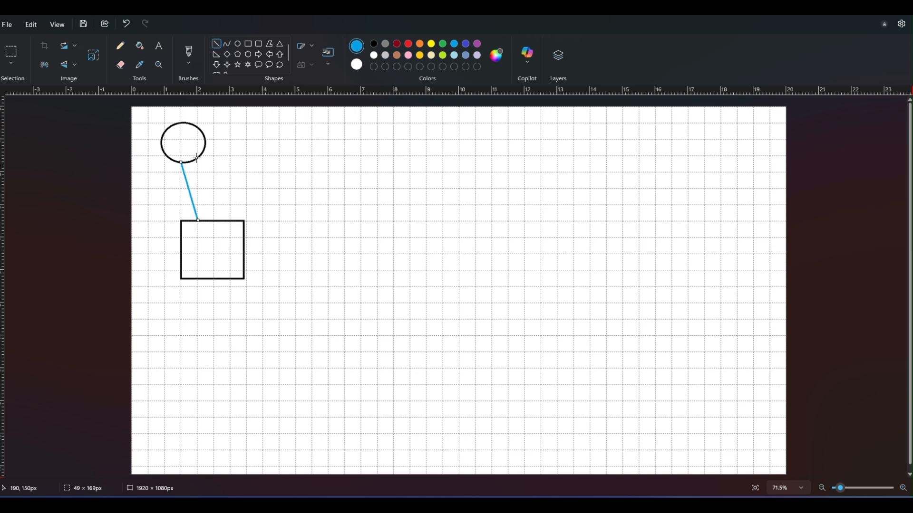
pyautogui.moveTo(197, 160); pyautogui.dragTo(217, 221)
# Step: Draw a black square about 132 × 132 px below the large rectangle, shifted slightly to its right
pyautogui.click(248, 44)
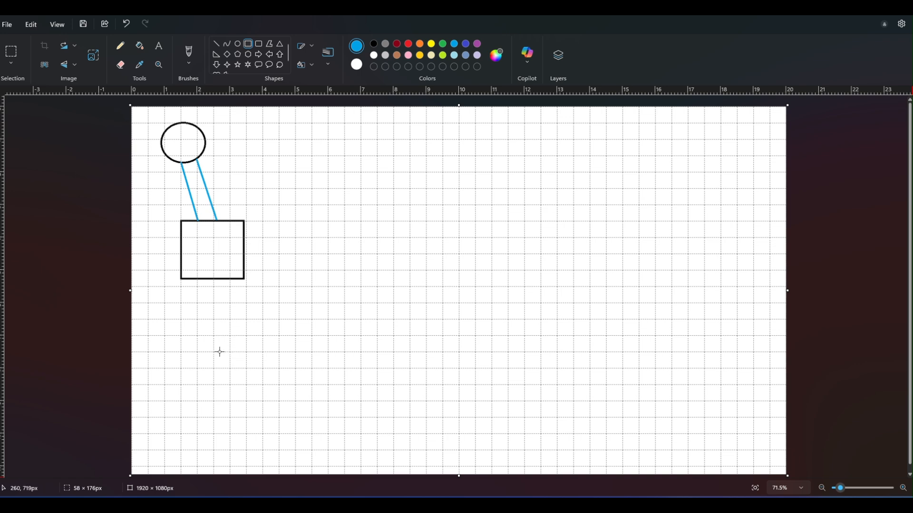
pyautogui.moveTo(214, 350); pyautogui.dragTo(259, 388)
pyautogui.click(128, 25)
pyautogui.click(374, 44)
pyautogui.moveTo(214, 337); pyautogui.dragTo(260, 383)
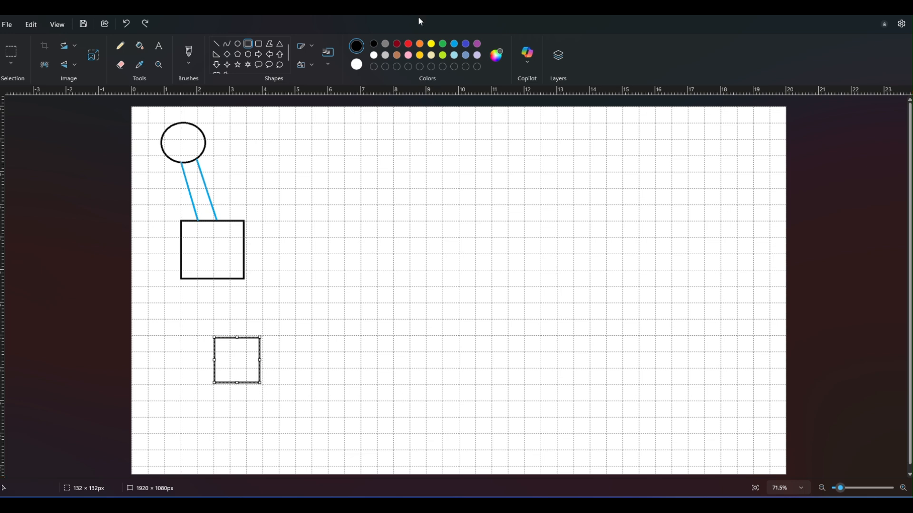
pyautogui.click(455, 44)
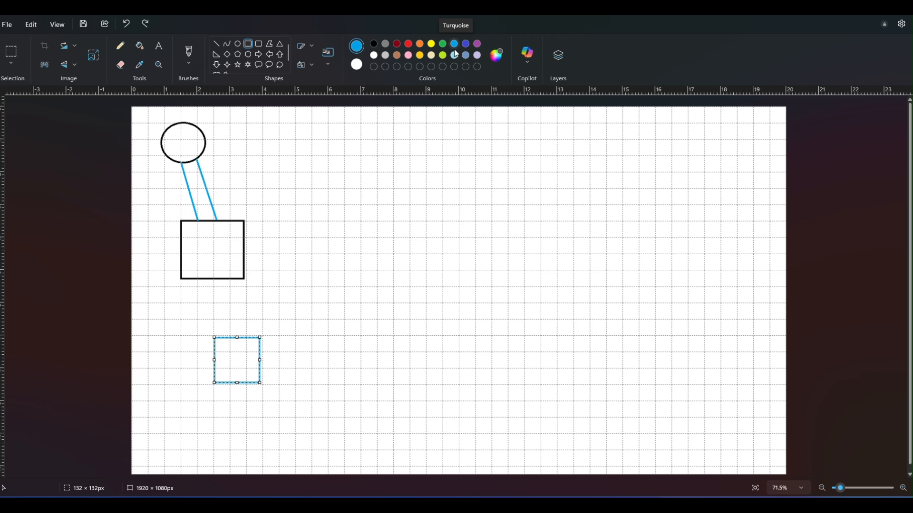
pyautogui.click(374, 44)
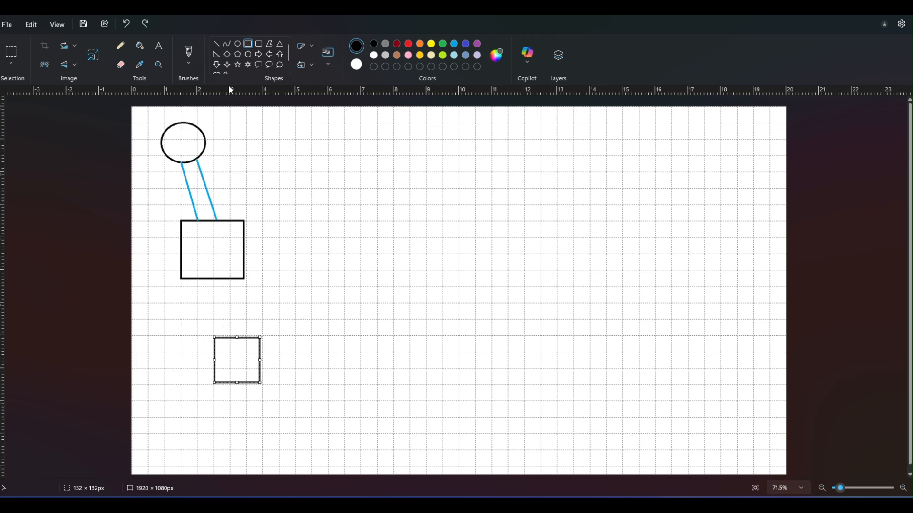
# Step: Connect the large rectangle to the square below with three turquoise lines and one black line at the right edge
pyautogui.click(216, 44)
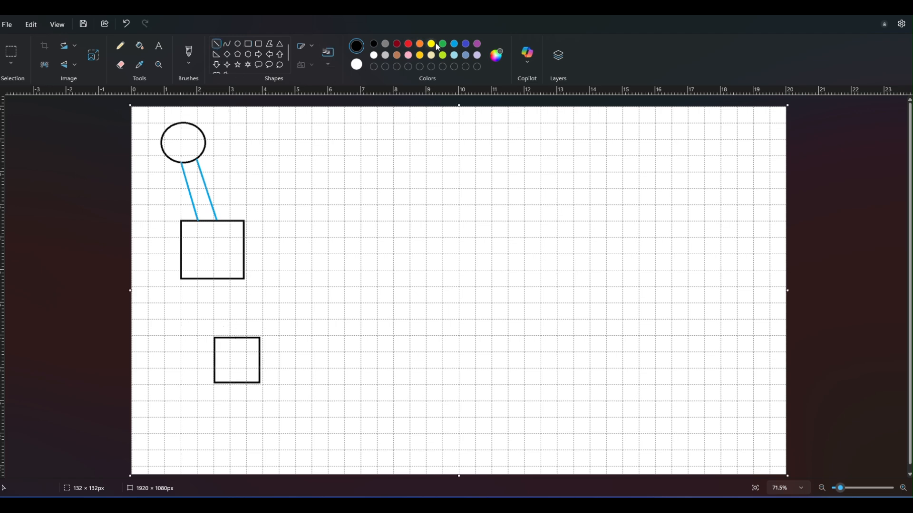
pyautogui.click(456, 44)
pyautogui.moveTo(235, 279)
pyautogui.mouseDown()
pyautogui.moveTo(242, 310)
pyautogui.moveTo(234, 337)
pyautogui.mouseUp()
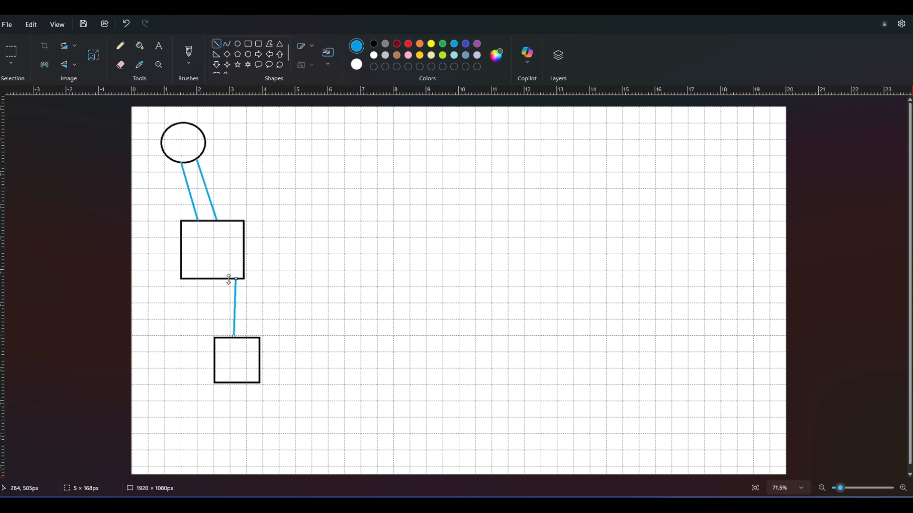
pyautogui.moveTo(226, 279); pyautogui.dragTo(226, 338)
pyautogui.moveTo(218, 279); pyautogui.dragTo(217, 338)
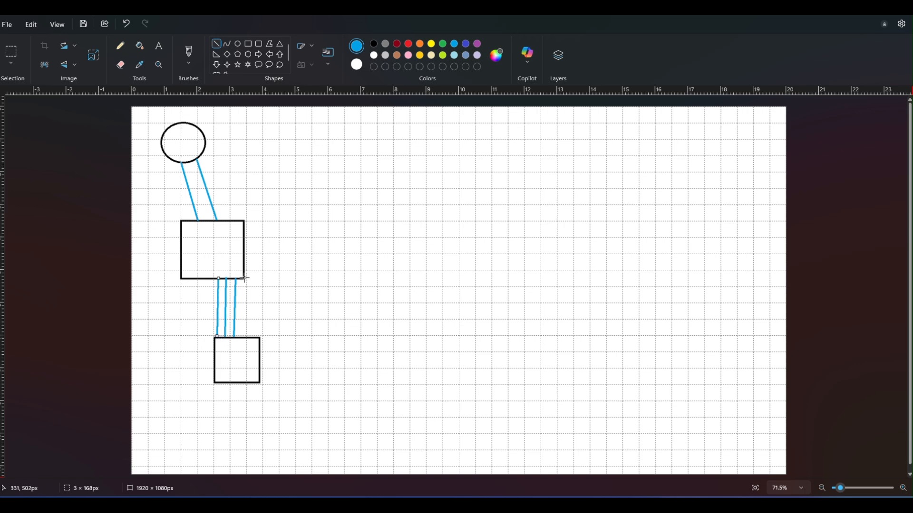
pyautogui.moveTo(244, 279); pyautogui.dragTo(242, 337)
pyautogui.click(374, 44)
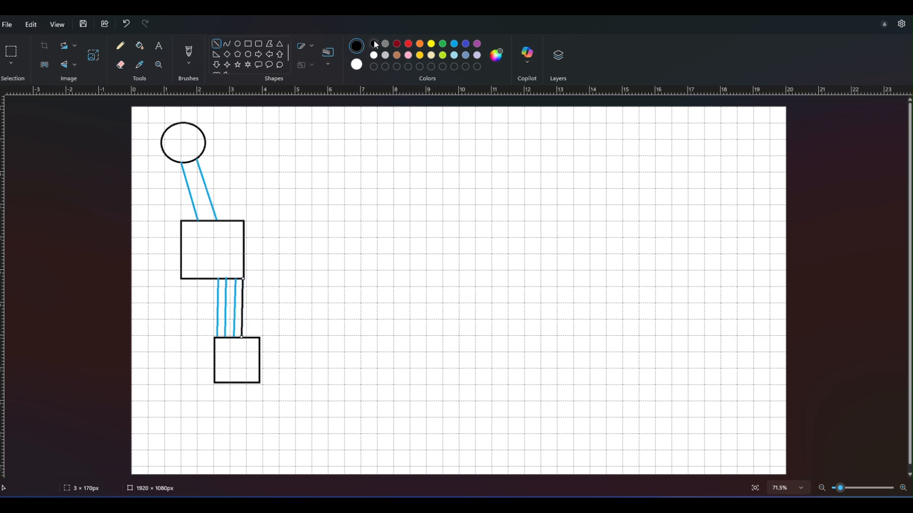
# Step: Draw a black rectangle about 90 × 102 px left of the lower square and link it to the large rectangle with a turquoise line
pyautogui.click(248, 43)
pyautogui.moveTo(171, 335); pyautogui.dragTo(202, 370)
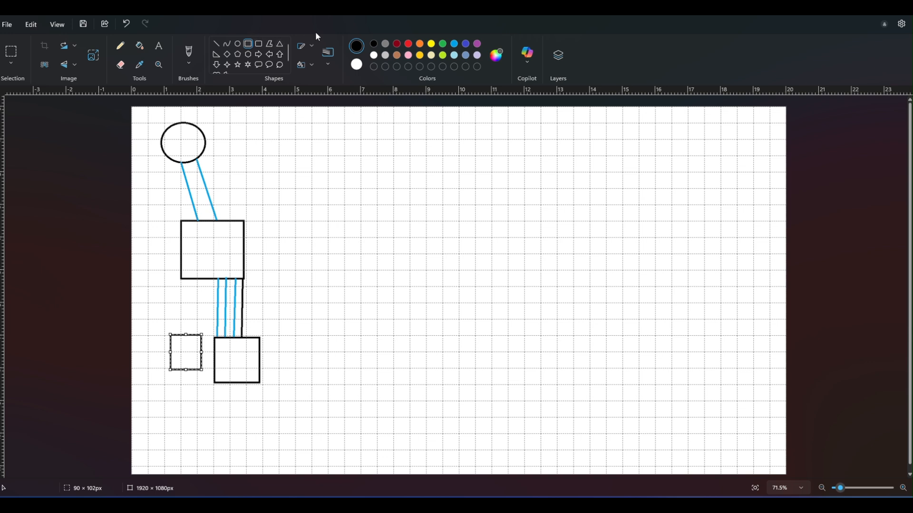
pyautogui.click(217, 44)
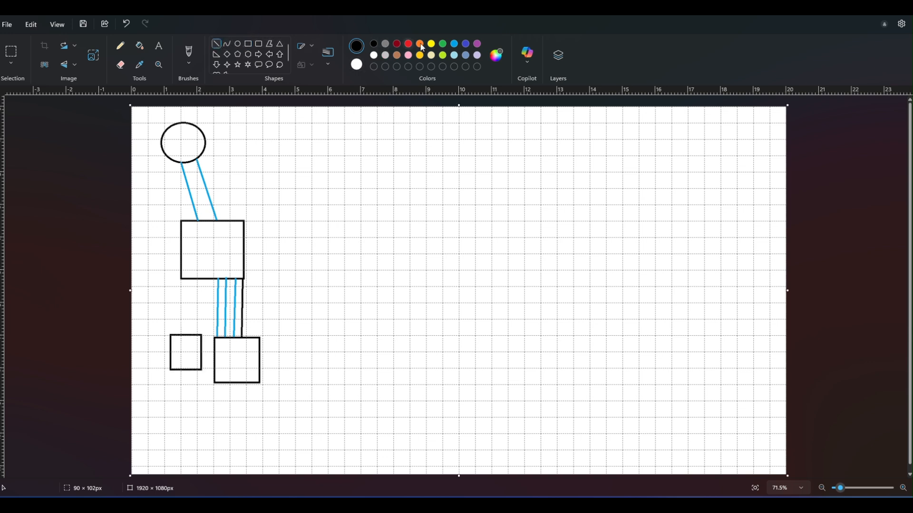
pyautogui.click(455, 44)
pyautogui.moveTo(187, 279); pyautogui.dragTo(186, 334)
# Step: Label the oval "Router" in black size 20 text, centred inside the shape
pyautogui.click(160, 47)
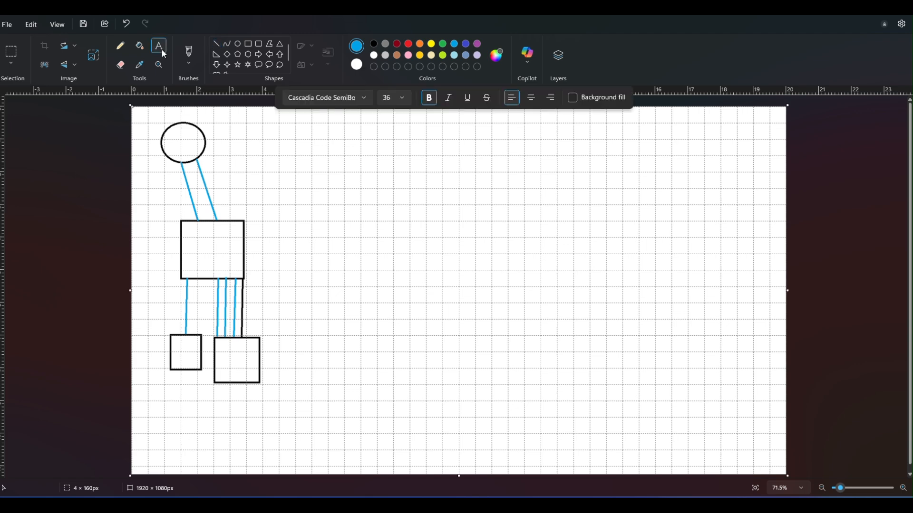
pyautogui.click(403, 100)
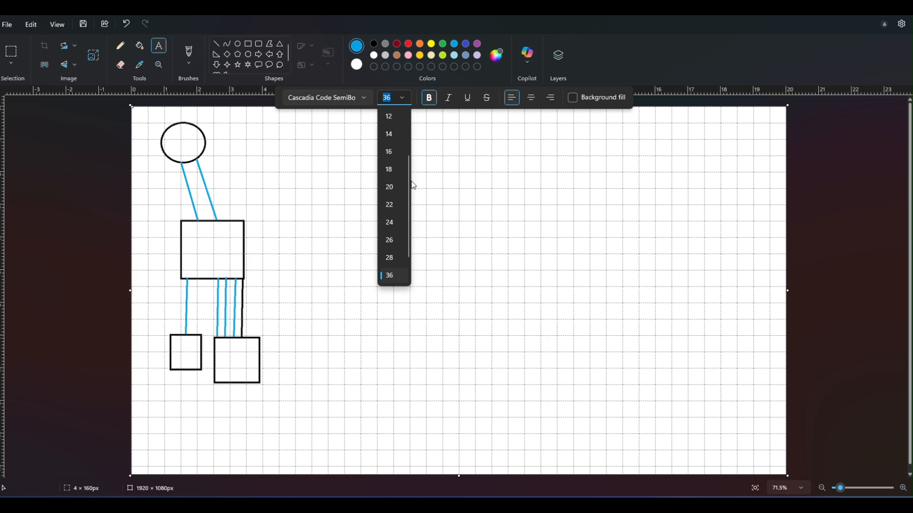
pyautogui.click(389, 187)
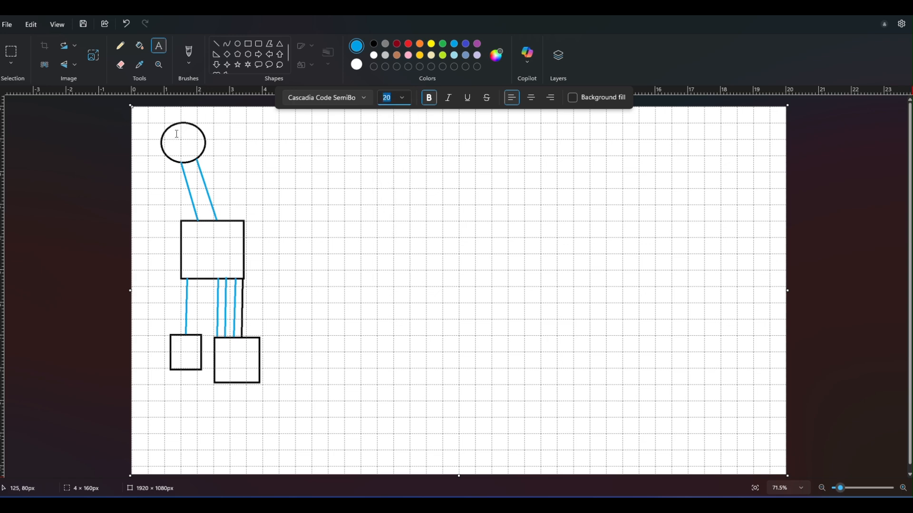
pyautogui.scroll(1, 238, 141)
pyautogui.scroll(3, 231, 142)
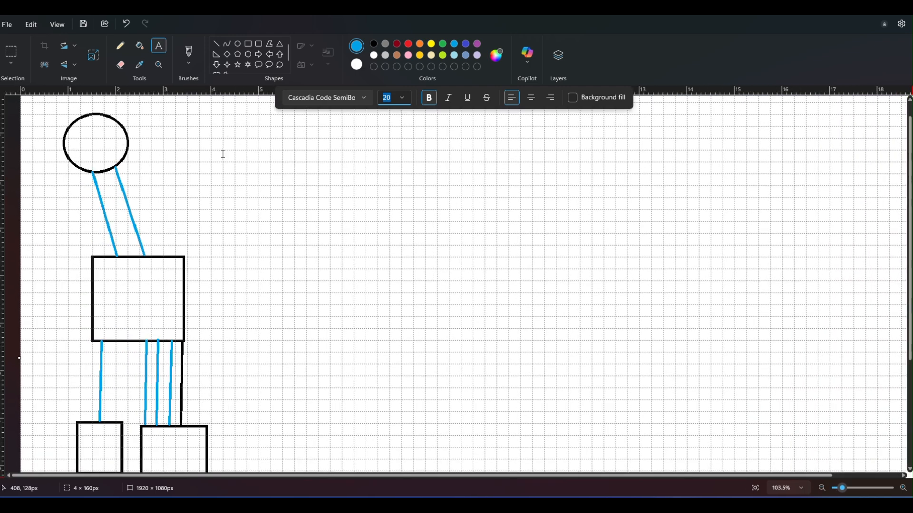
pyautogui.scroll(-2, 224, 145)
pyautogui.scroll(2, 223, 146)
pyautogui.moveTo(85, 138); pyautogui.dragTo(206, 155)
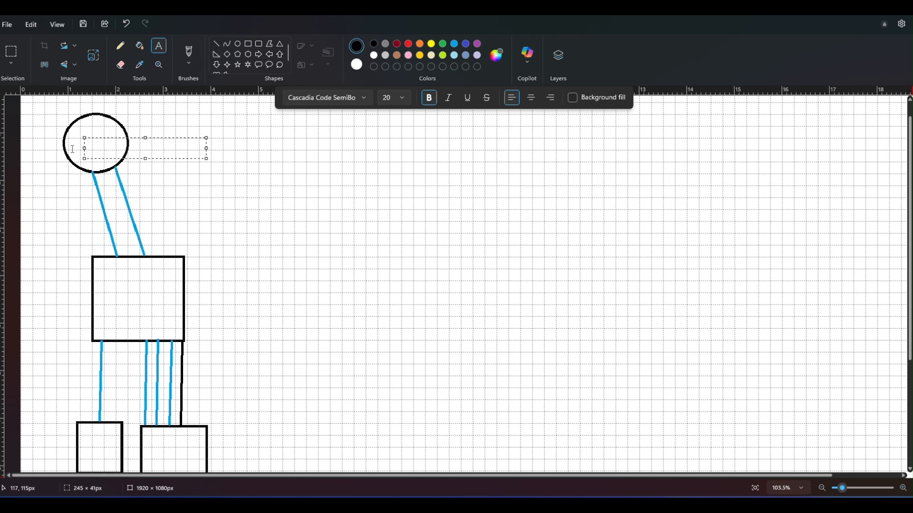
pyautogui.write('Router')
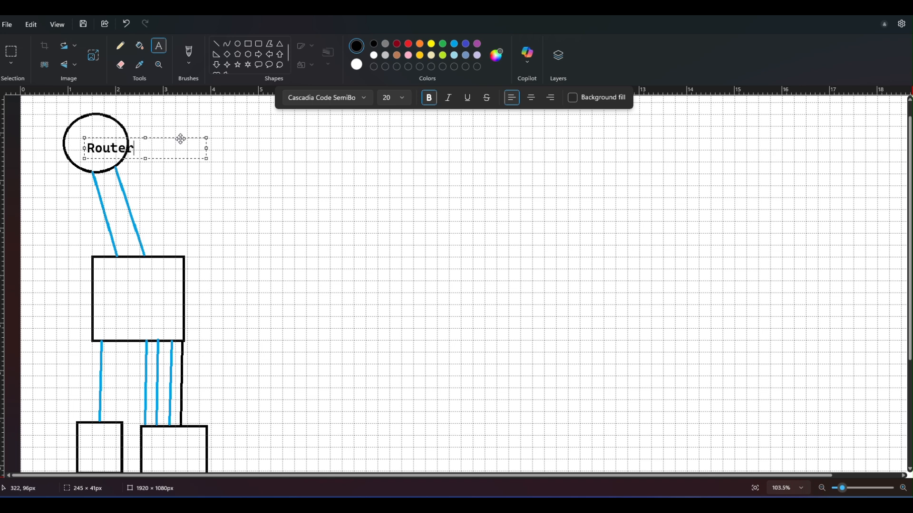
pyautogui.moveTo(179, 139); pyautogui.dragTo(166, 132)
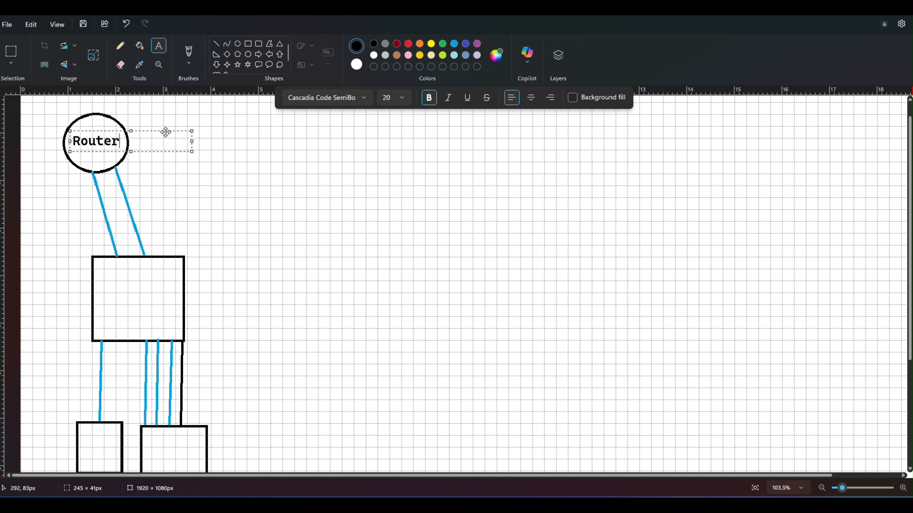
pyautogui.click(236, 207)
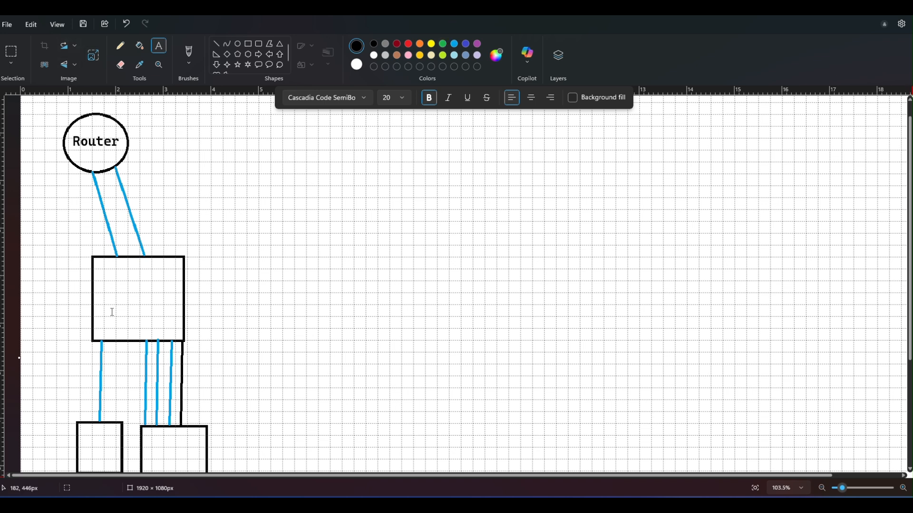
# Step: Add the label "Switch" inside the large rectangle
pyautogui.click(105, 275)
pyautogui.write('Switch')
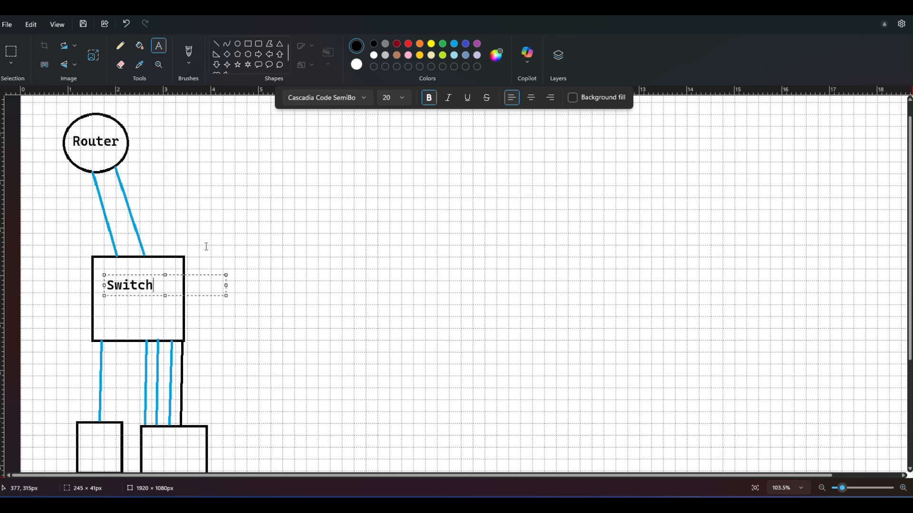
pyautogui.moveTo(216, 275); pyautogui.dragTo(219, 281)
pyautogui.click(303, 308)
# Step: Add the label "NAS" inside the small lower-left rectangle
pyautogui.scroll(-4, 298, 310)
pyautogui.moveTo(83, 276); pyautogui.dragTo(207, 296)
pyautogui.write('NAS')
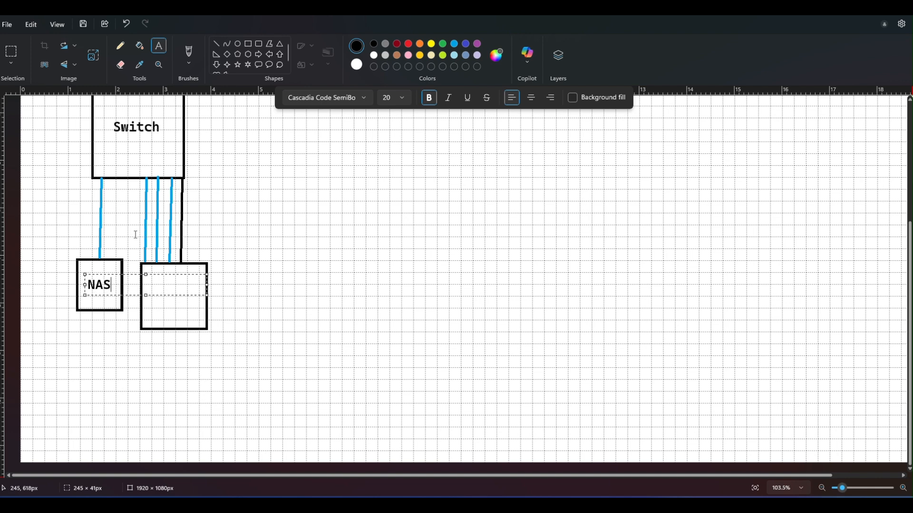
pyautogui.click(311, 292)
pyautogui.click(311, 292)
# Step: Add the label "Access Point" on two lines inside the lower square beside the NAS and adjust its position within the shape
pyautogui.click(152, 287)
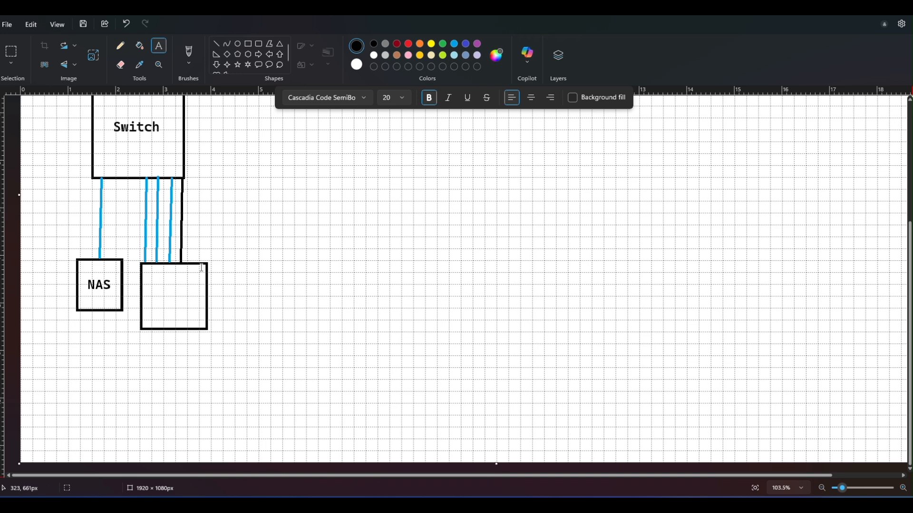
pyautogui.moveTo(151, 284); pyautogui.dragTo(153, 284)
pyautogui.write('A')
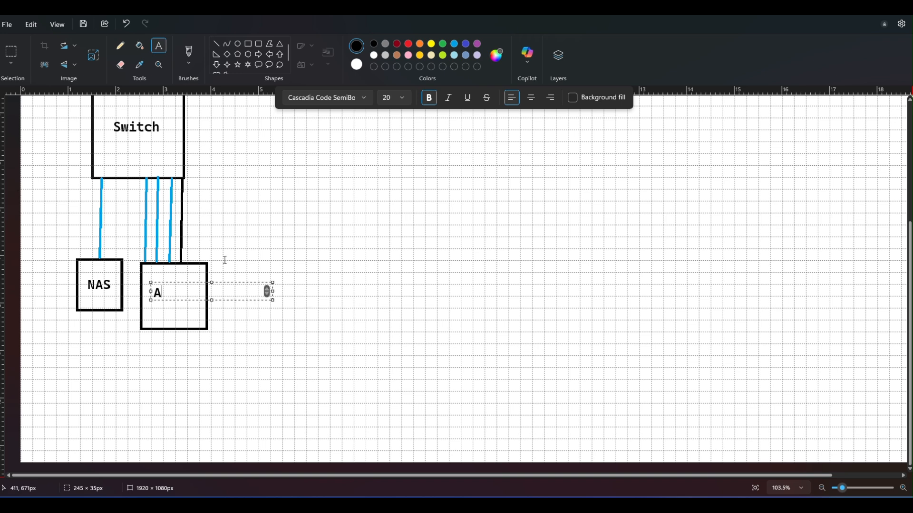
pyautogui.write('ccess')
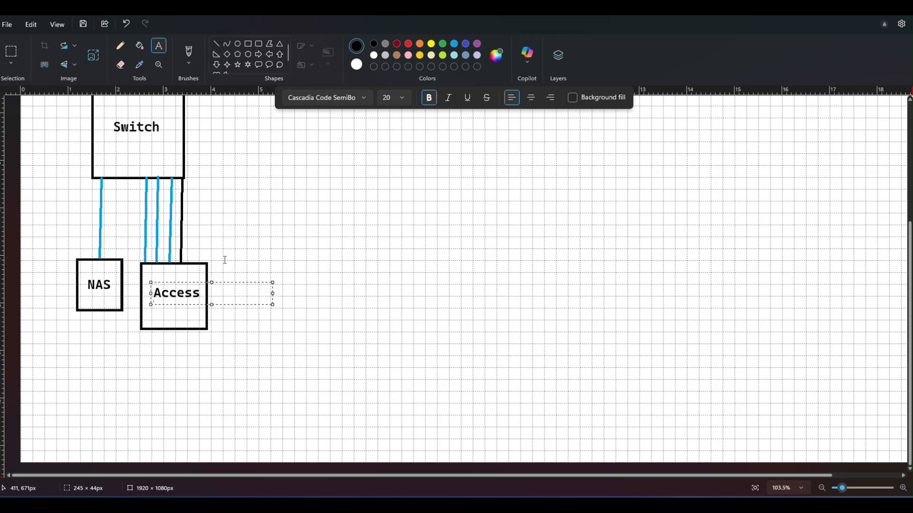
pyautogui.write(' Point')
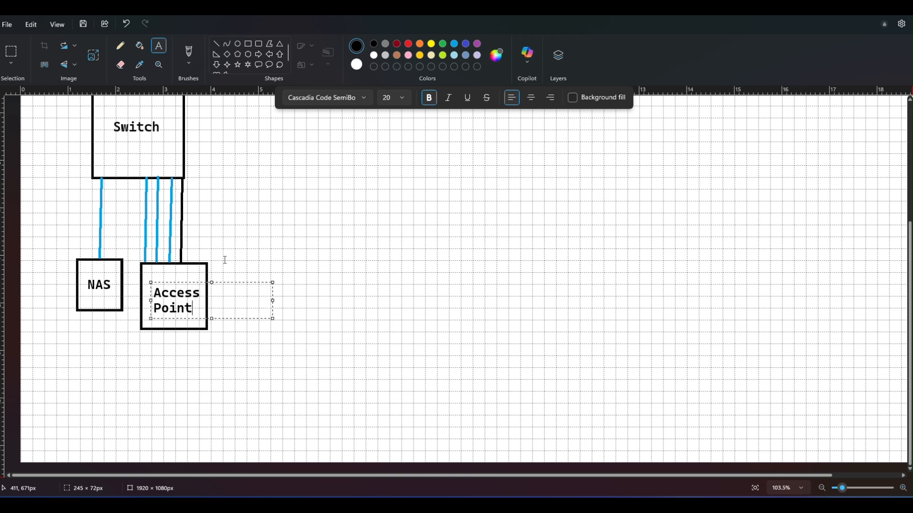
pyautogui.moveTo(242, 284); pyautogui.dragTo(239, 278)
pyautogui.click(361, 265)
# Step: Draw a turquoise line about 171 px long over the black connector between the switch and the access point
pyautogui.scroll(5, 297, 283)
pyautogui.scroll(-2, 297, 282)
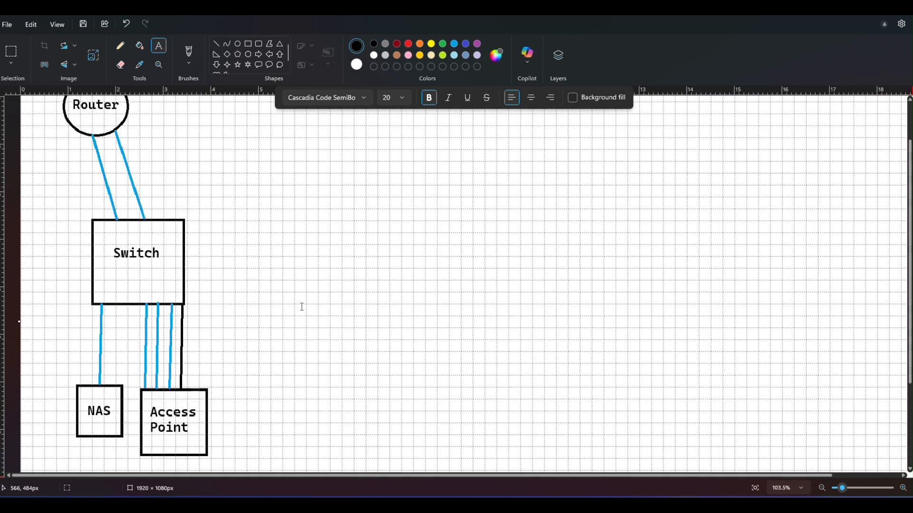
pyautogui.click(453, 44)
pyautogui.click(218, 42)
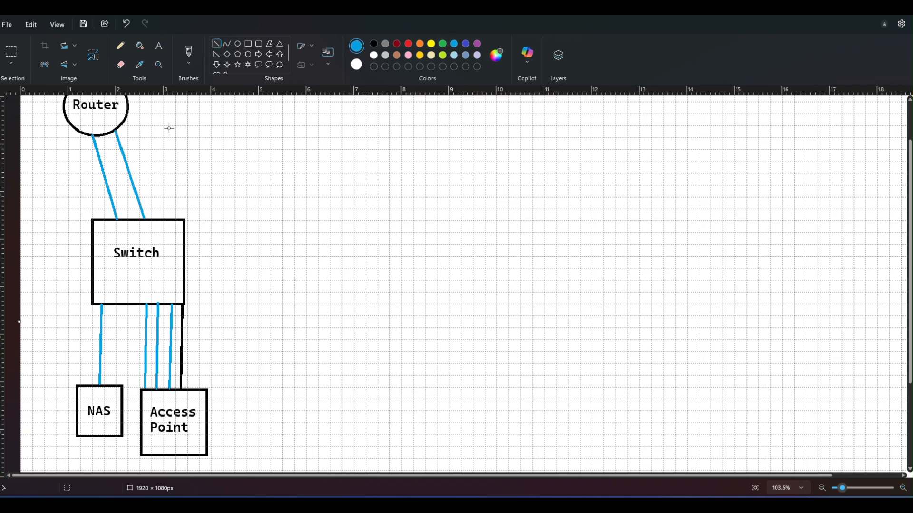
pyautogui.moveTo(183, 306); pyautogui.dragTo(182, 391)
# Step: Add the black port label "G0/0/1 - 2" beside the router end of the two router–switch links
pyautogui.click(158, 46)
pyautogui.scroll(3, 187, 145)
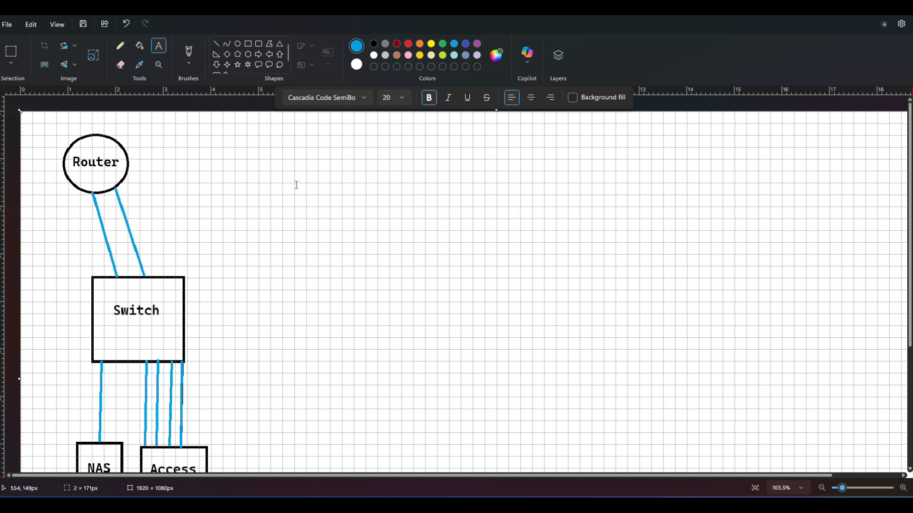
pyautogui.click(133, 195)
pyautogui.write('1')
pyautogui.press('BackSpace')
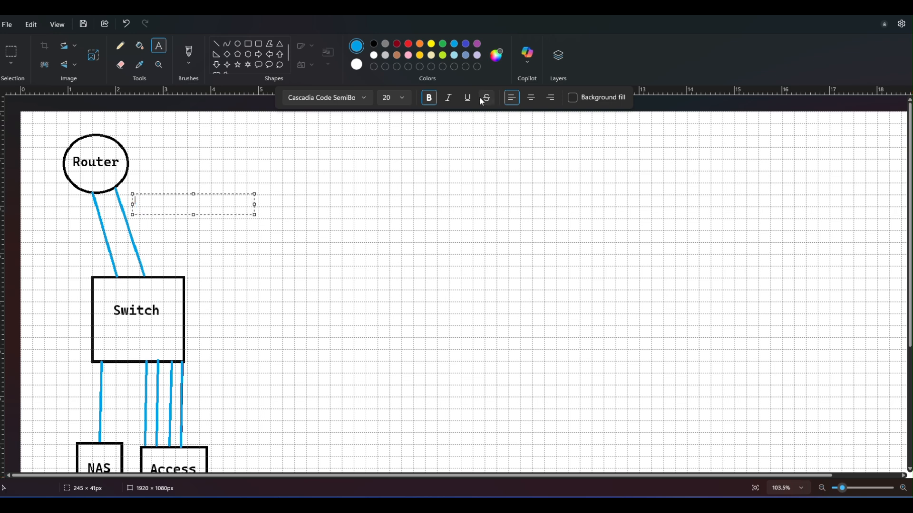
pyautogui.click(374, 44)
pyautogui.write('G0')
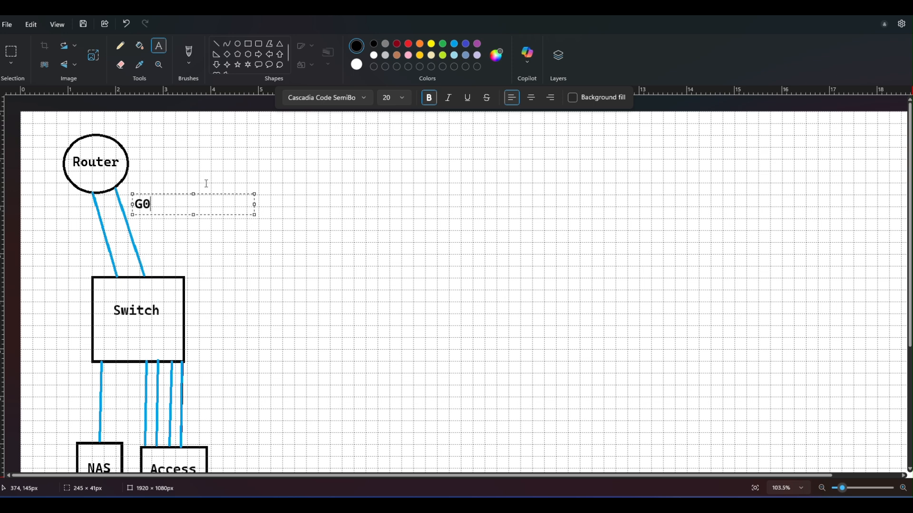
pyautogui.write('/0/1 - 2')
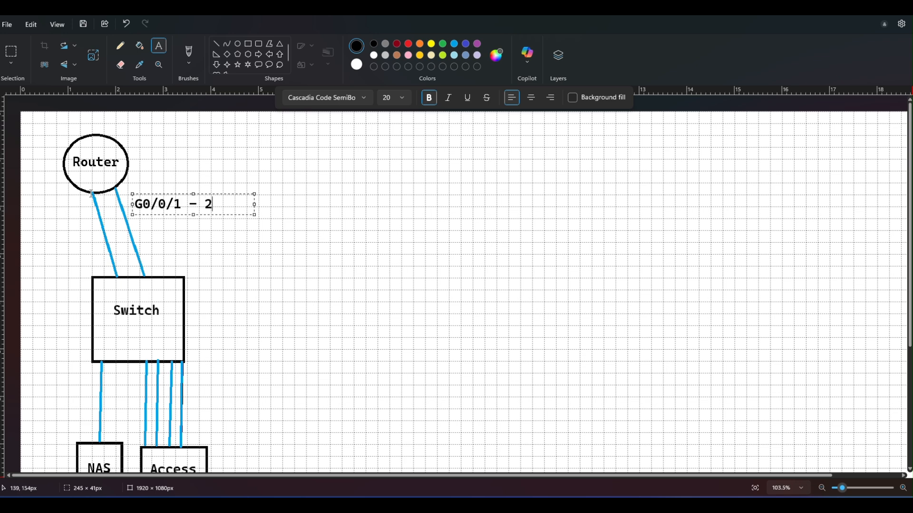
# Step: Reduce the router port label to size 16, narrow its text box to about 145 px and move it closer to the router
pyautogui.moveTo(224, 206); pyautogui.dragTo(132, 206)
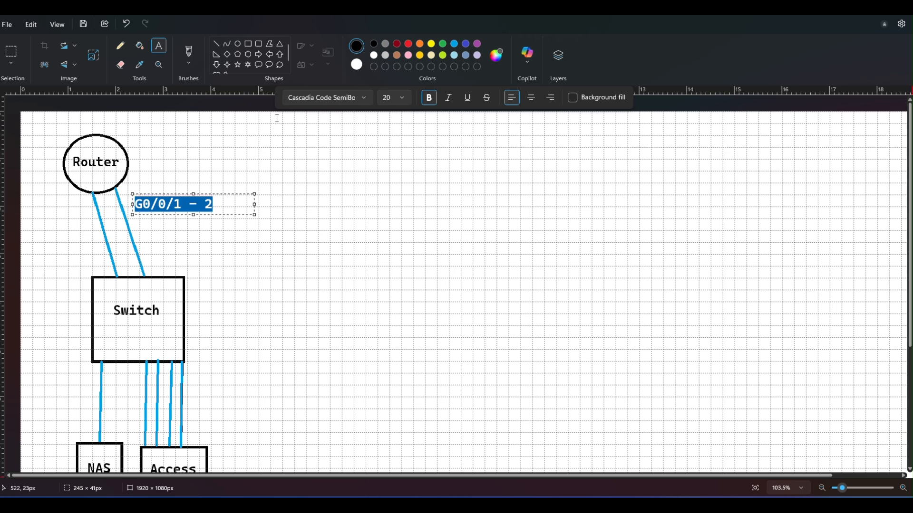
pyautogui.click(402, 98)
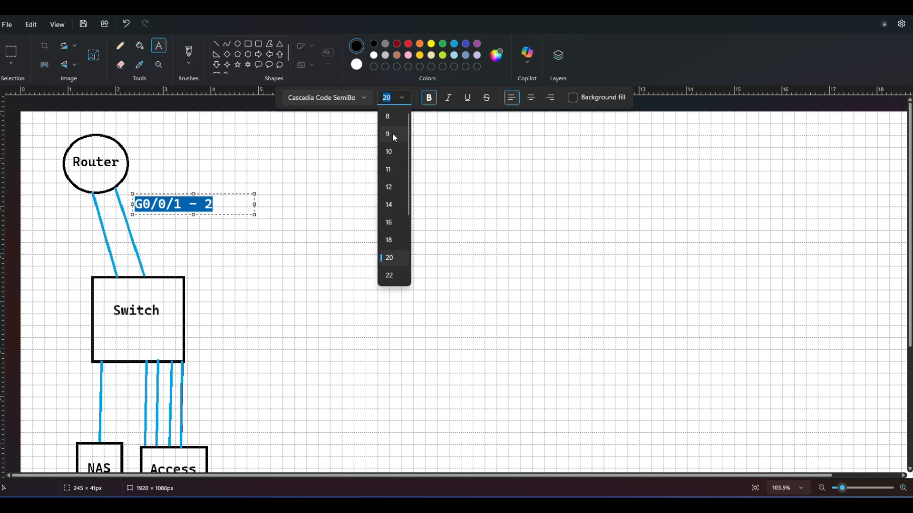
pyautogui.click(389, 223)
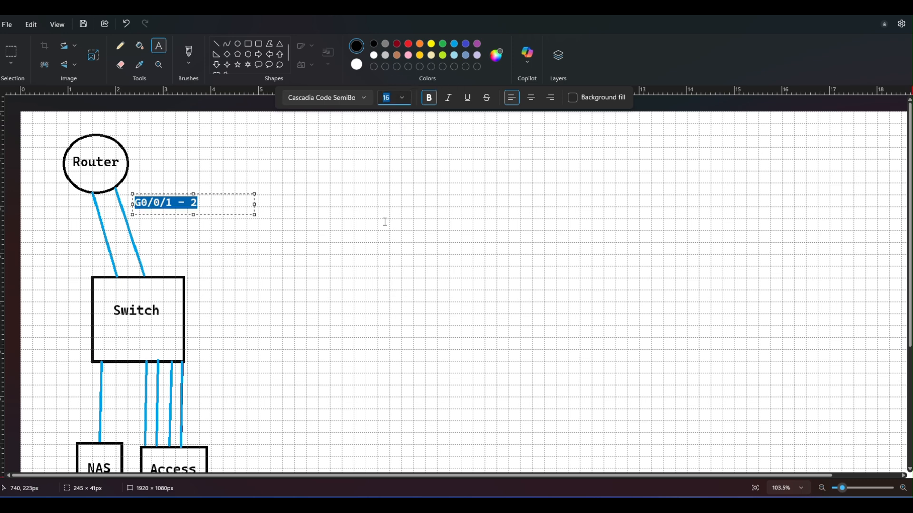
pyautogui.moveTo(256, 204); pyautogui.dragTo(176, 180)
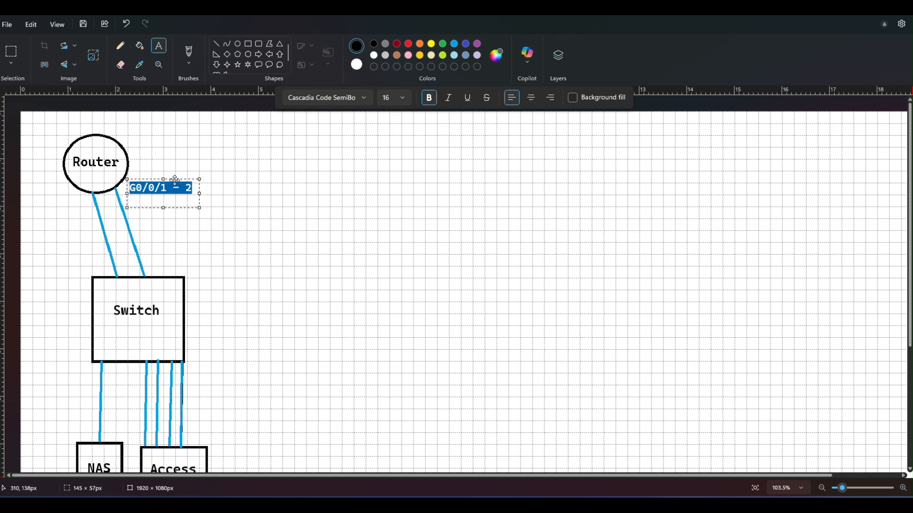
pyautogui.click(302, 224)
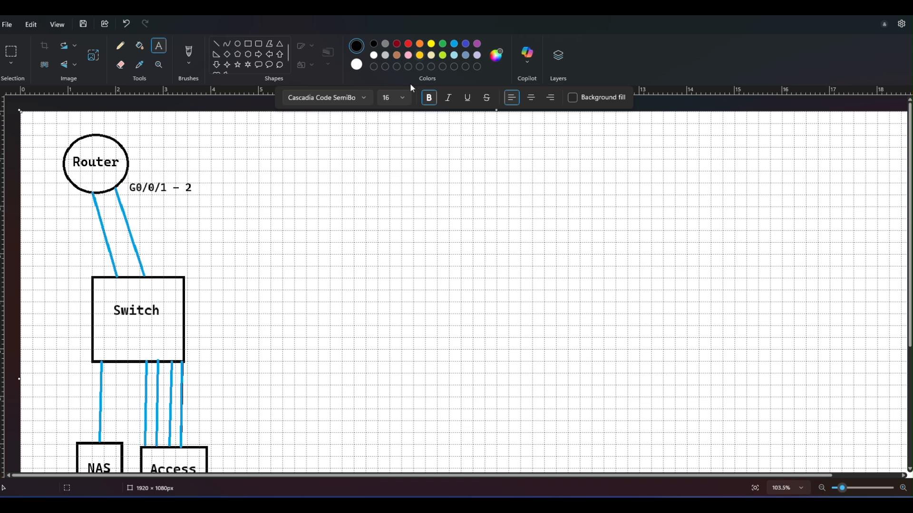
# Step: Add the port label "F0/44 - 48" below the switch, to the right of the access point links
pyautogui.scroll(-3, 228, 323)
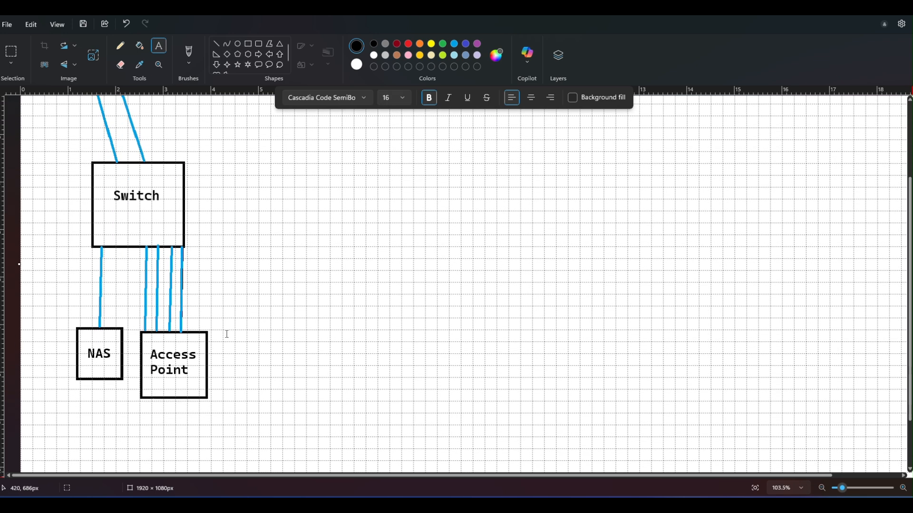
pyautogui.click(195, 264)
pyautogui.write('F0/')
pyautogui.write('44 - 49')
pyautogui.press('BackSpace')
pyautogui.write('8')
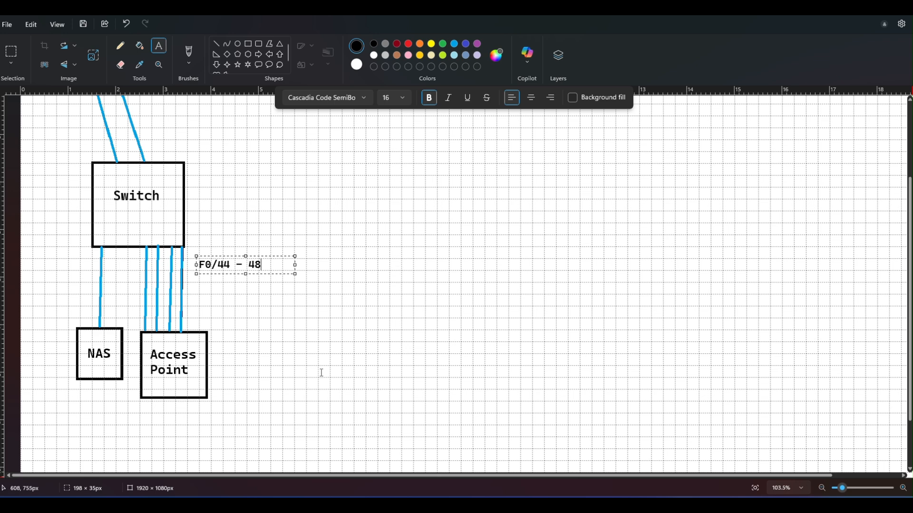
pyautogui.click(43, 254)
# Step: Add the port label "F0/3" left of the switch–NAS link and narrow its text box to about 91 px
pyautogui.click(50, 254)
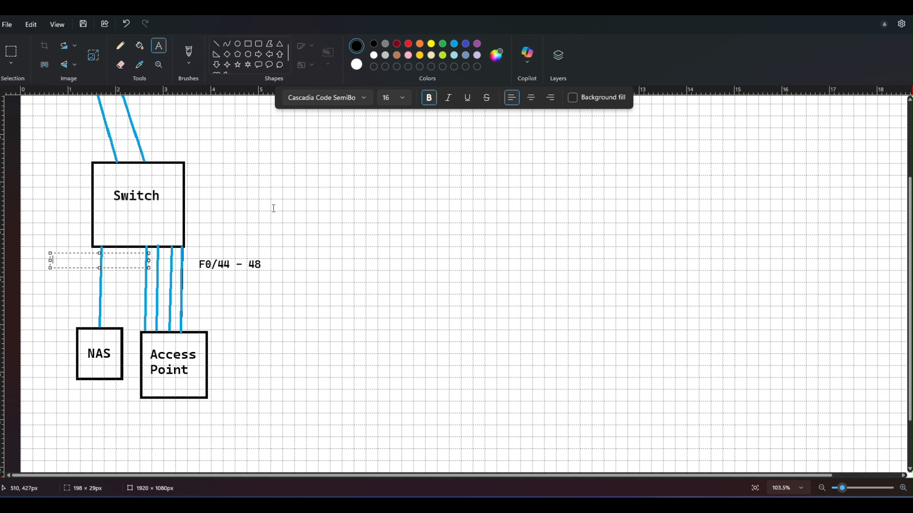
pyautogui.write('f')
pyautogui.press('BackSpace')
pyautogui.write('F0/3')
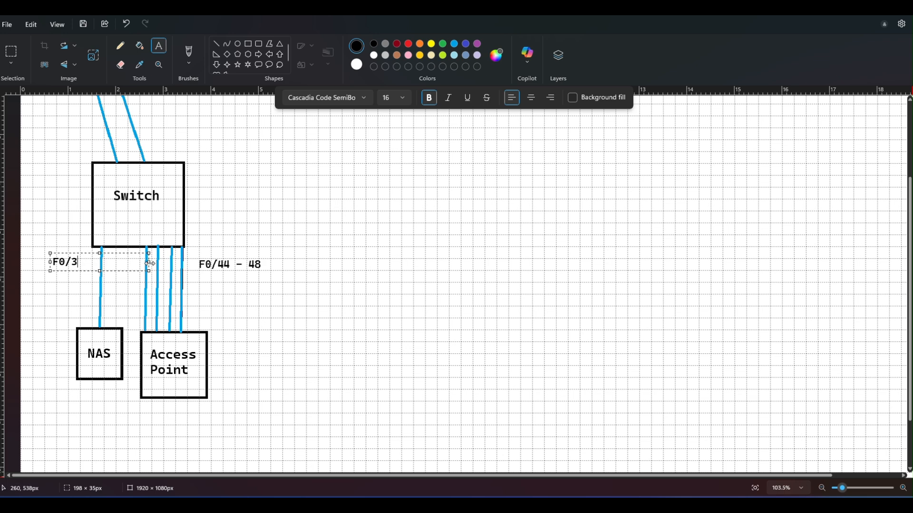
pyautogui.moveTo(149, 262); pyautogui.dragTo(96, 267)
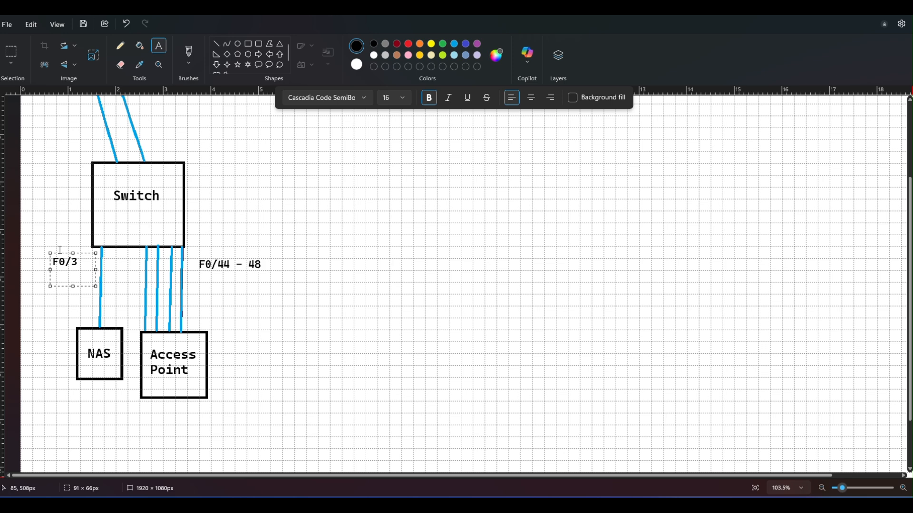
pyautogui.click(136, 291)
# Step: Add the port label "F0/1 - 2" just above the switch, beside the right-hand router link
pyautogui.scroll(3, 275, 241)
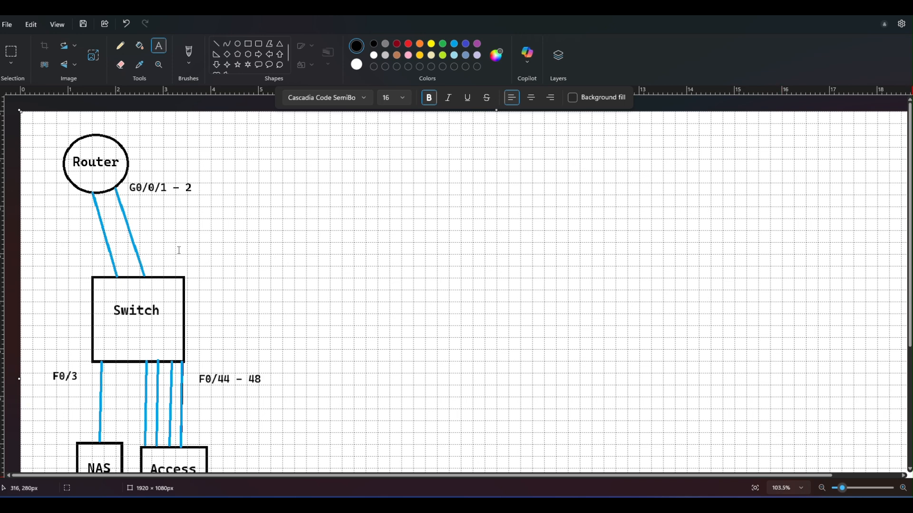
pyautogui.moveTo(163, 261); pyautogui.dragTo(258, 260)
pyautogui.write('F0')
pyautogui.press('BackSpace')
pyautogui.write('0')
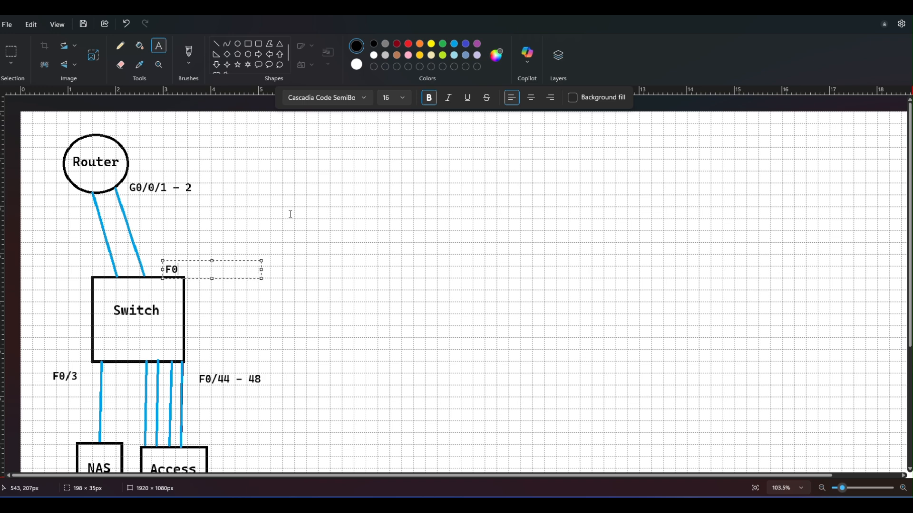
pyautogui.write('/1 - 2')
pyautogui.moveTo(234, 262); pyautogui.dragTo(221, 253)
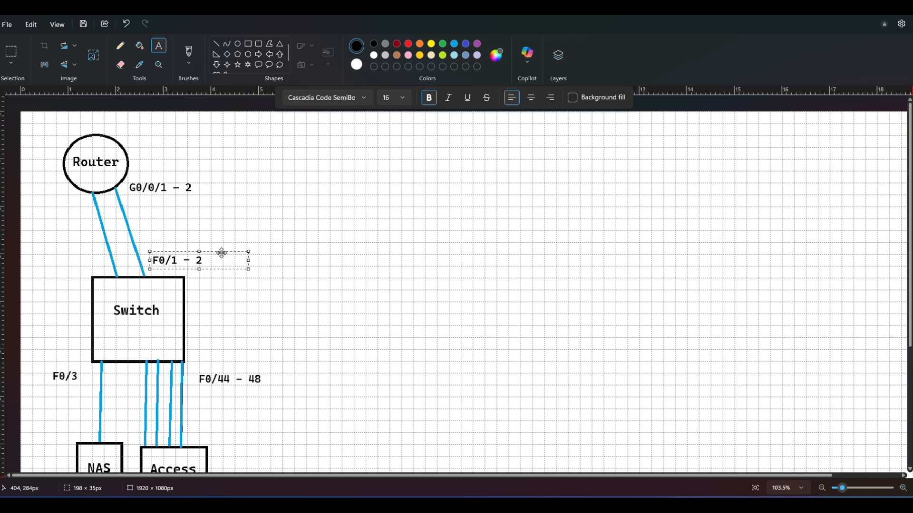
pyautogui.click(316, 281)
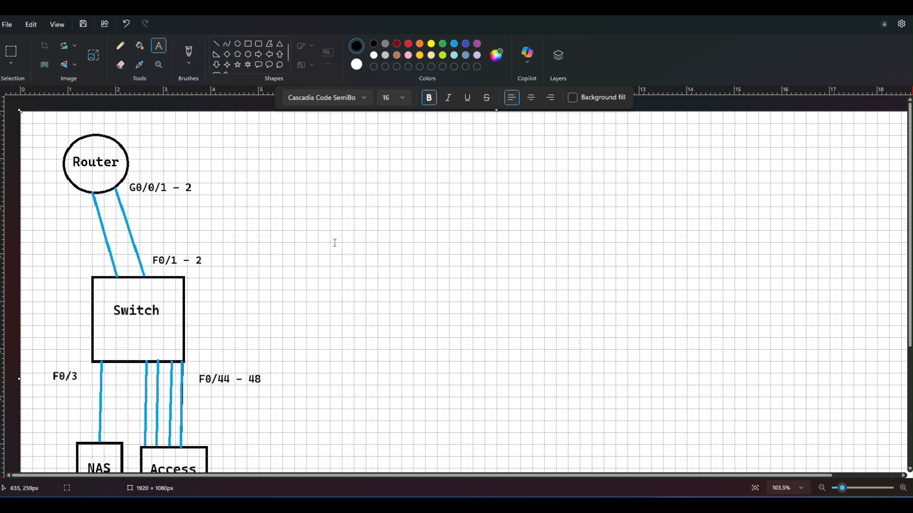
# Step: Add the text "VLANs" at size 22 in the empty area right of the diagram
pyautogui.scroll(-3, 334, 243)
pyautogui.scroll(-1, 334, 245)
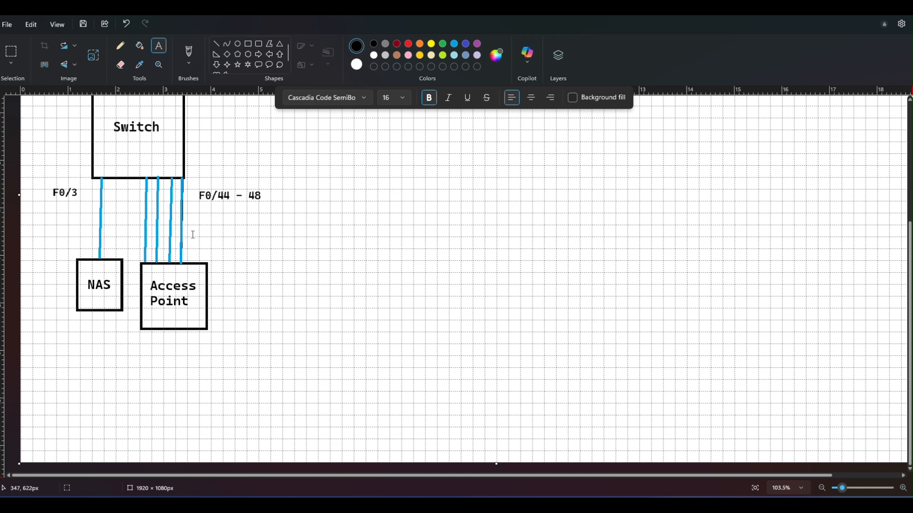
pyautogui.scroll(5, 306, 187)
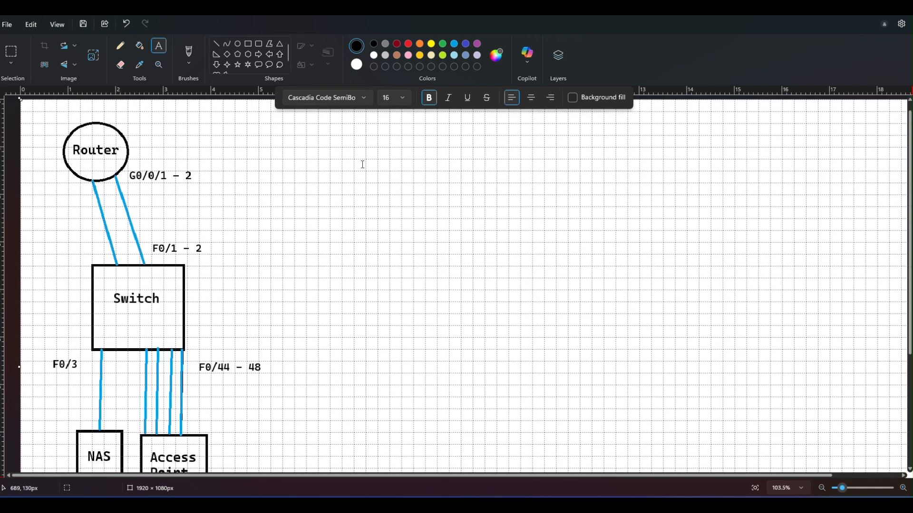
pyautogui.scroll(-3, 364, 164)
pyautogui.scroll(-1, 361, 169)
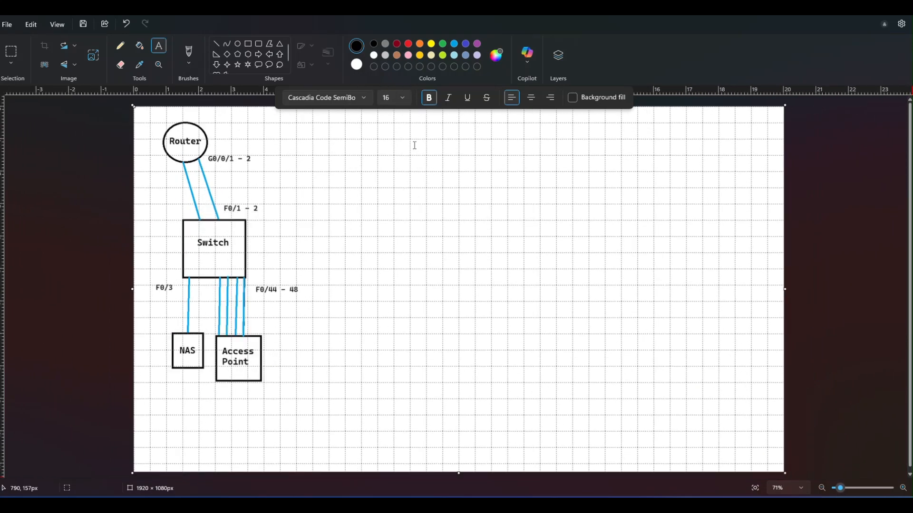
pyautogui.moveTo(459, 167); pyautogui.dragTo(527, 177)
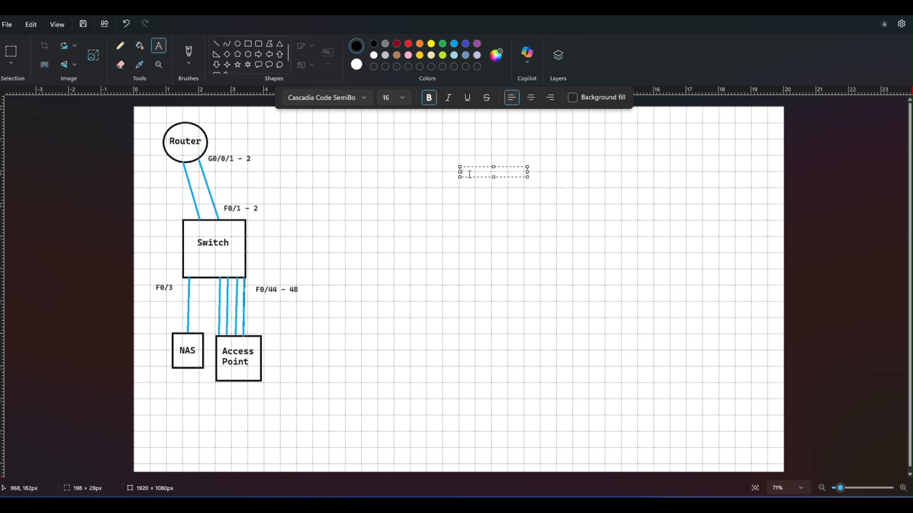
pyautogui.click(402, 97)
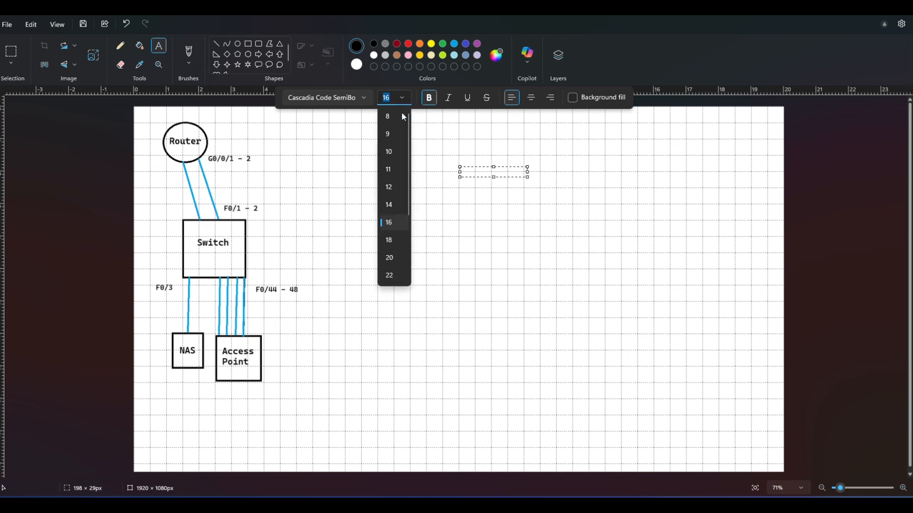
pyautogui.click(390, 276)
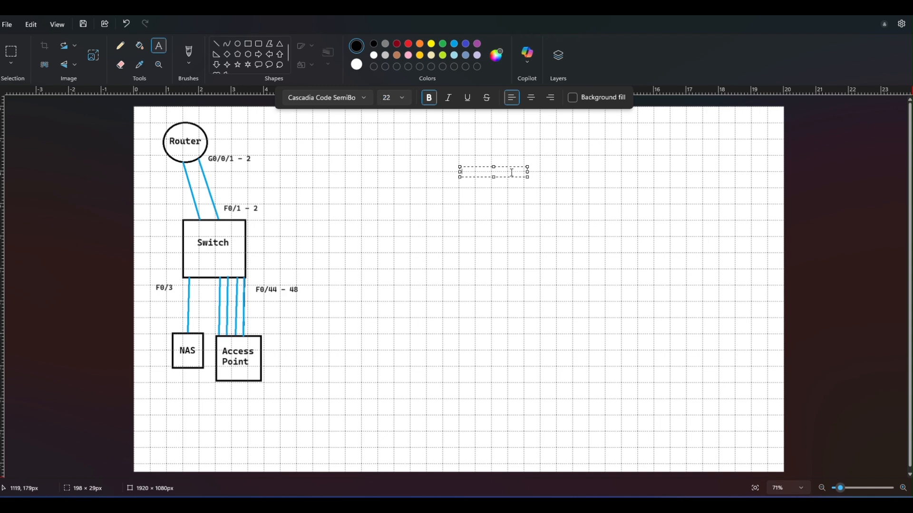
pyautogui.write('VLANs')
# Step: Enlarge the "VLANs" heading to size 48 and move it up and left, near the canvas's upper edge
pyautogui.moveTo(509, 180); pyautogui.dragTo(455, 174)
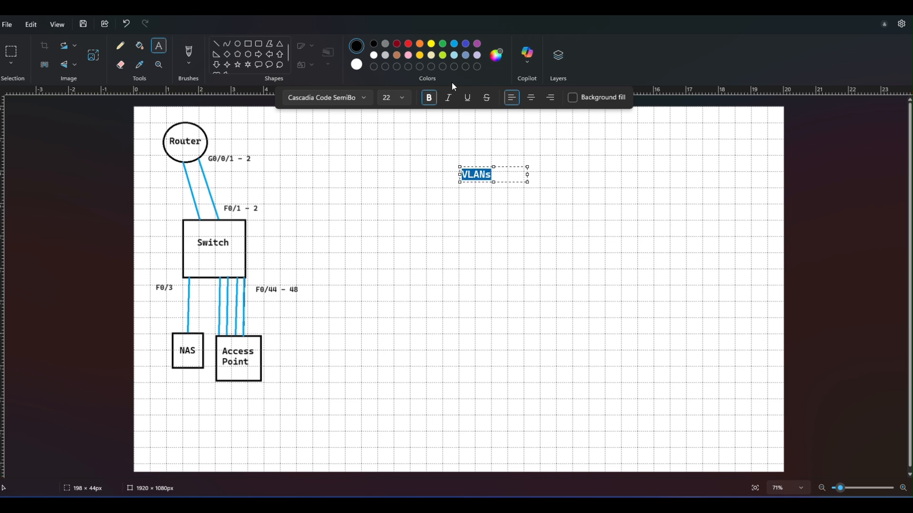
pyautogui.click(404, 97)
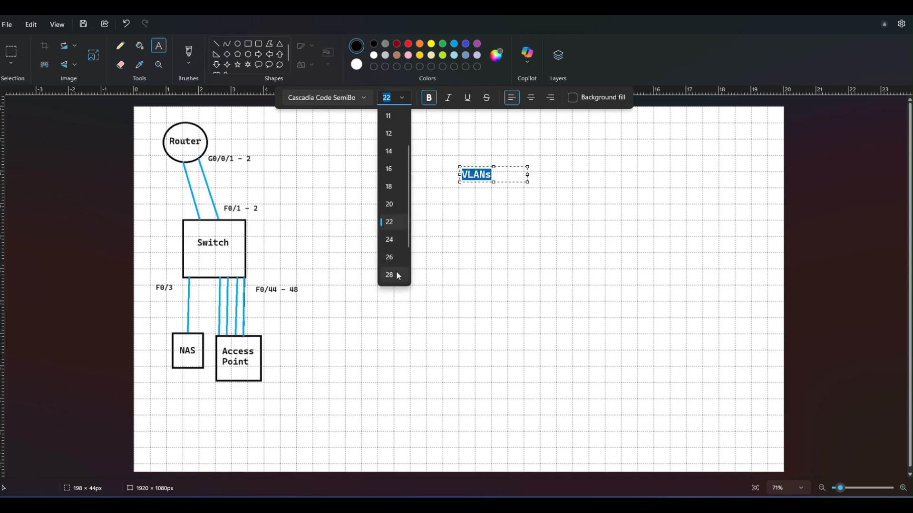
pyautogui.scroll(-1, 394, 266)
pyautogui.click(389, 248)
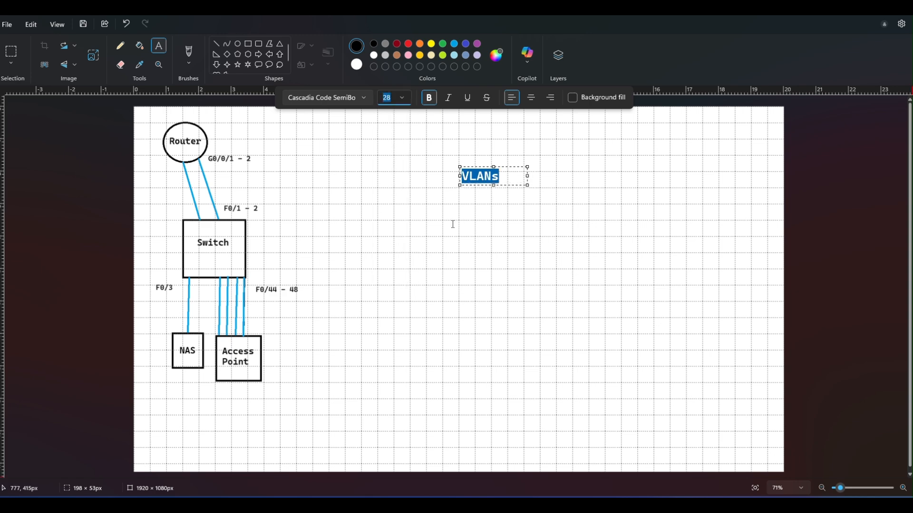
pyautogui.moveTo(510, 167); pyautogui.dragTo(389, 126)
pyautogui.click(471, 145)
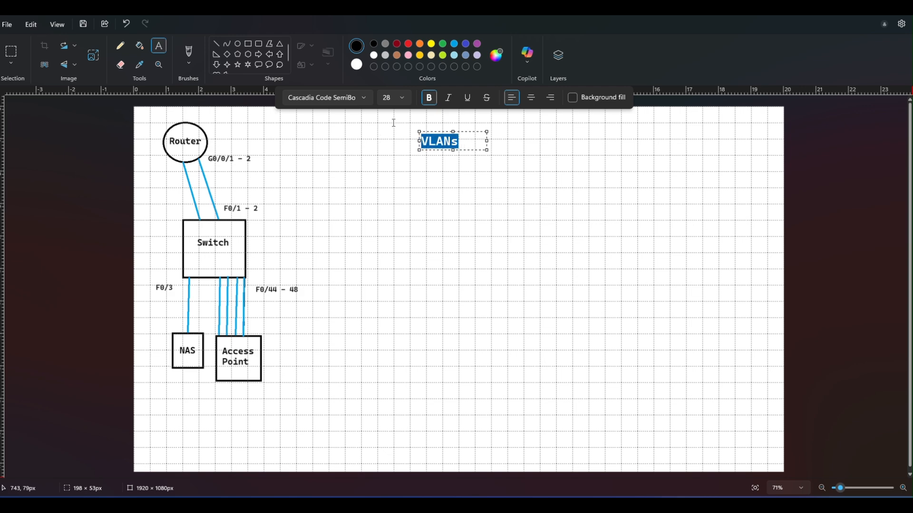
pyautogui.click(402, 99)
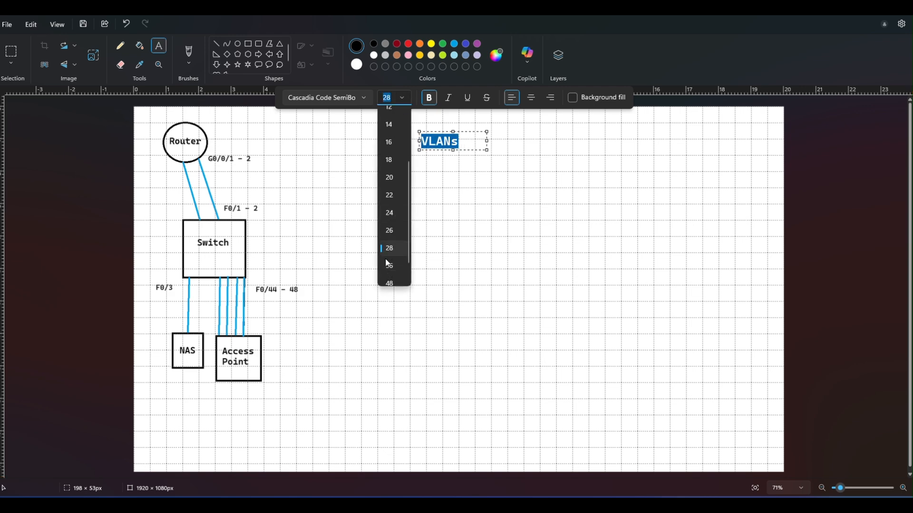
pyautogui.click(394, 285)
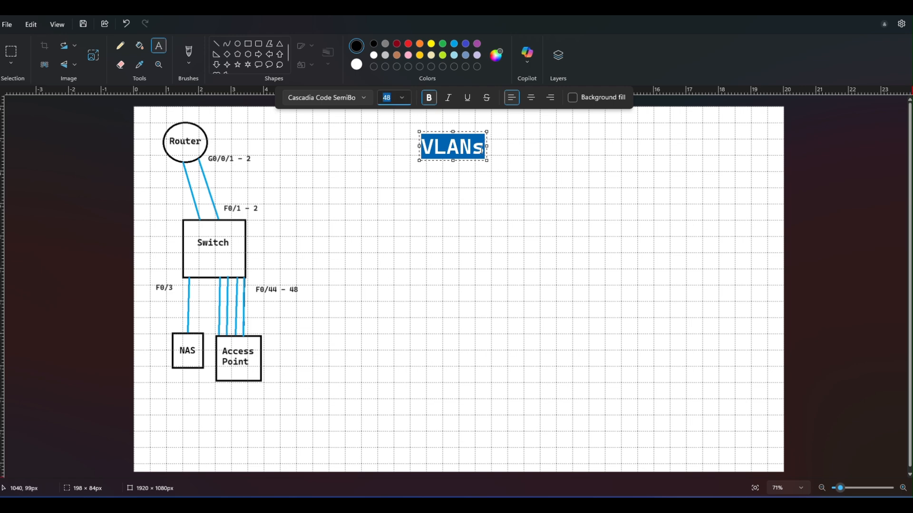
# Step: Widen the "VLANs" text box to about 512 px and list Voice, Data, Audio and Video on separate lines beneath the heading
pyautogui.click(490, 148)
pyautogui.moveTo(488, 147); pyautogui.dragTo(592, 144)
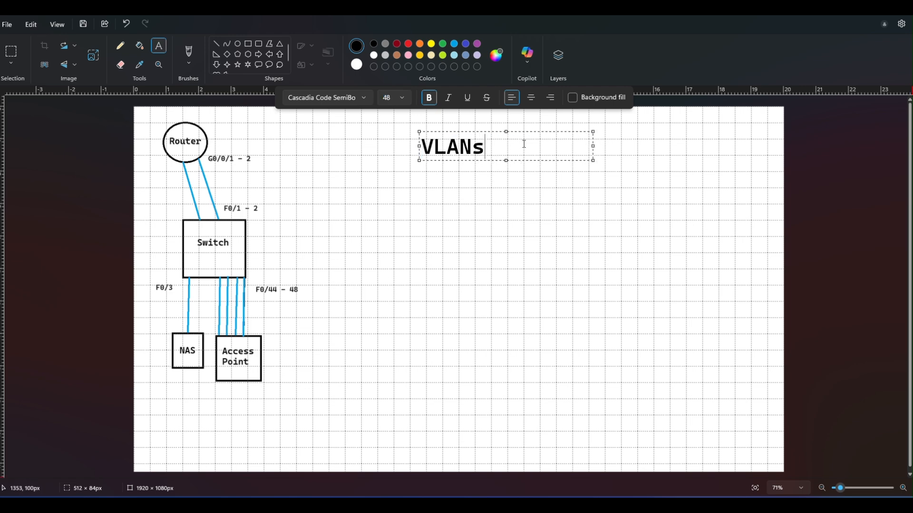
pyautogui.press('Return')
pyautogui.write('Voicer')
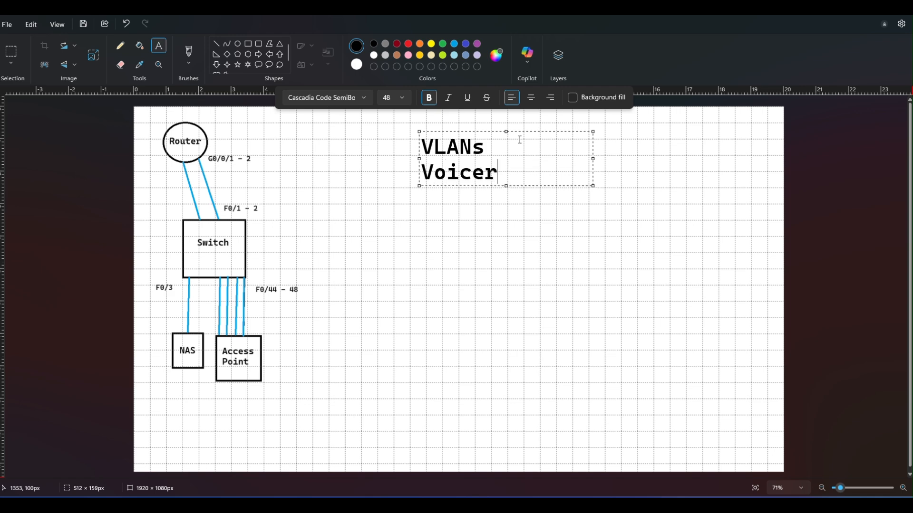
pyautogui.press('BackSpace')
pyautogui.press('Return')
pyautogui.write('Data')
pyautogui.press('Return')
pyautogui.write('Audio')
pyautogui.press('Return')
pyautogui.write('Video')
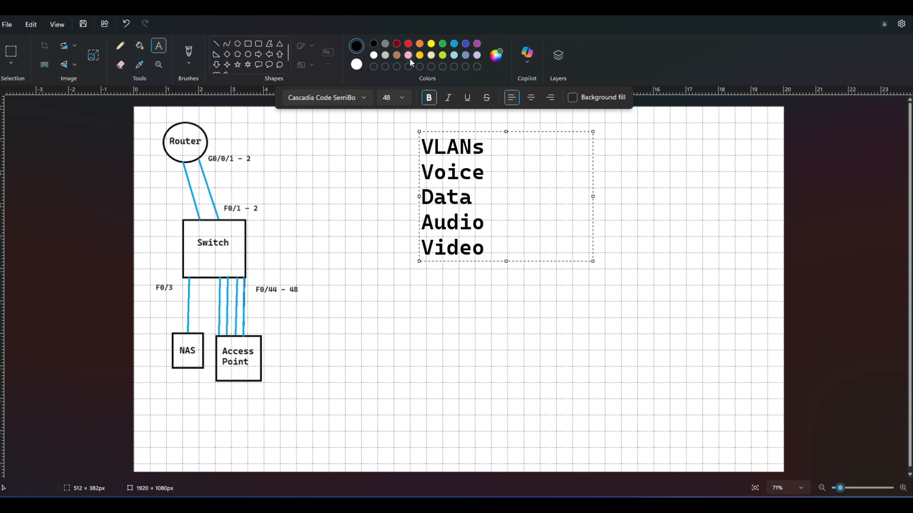
# Step: Set the four VLAN names, Voice through Video, to font size 36
pyautogui.moveTo(477, 247); pyautogui.dragTo(422, 169)
pyautogui.click(404, 97)
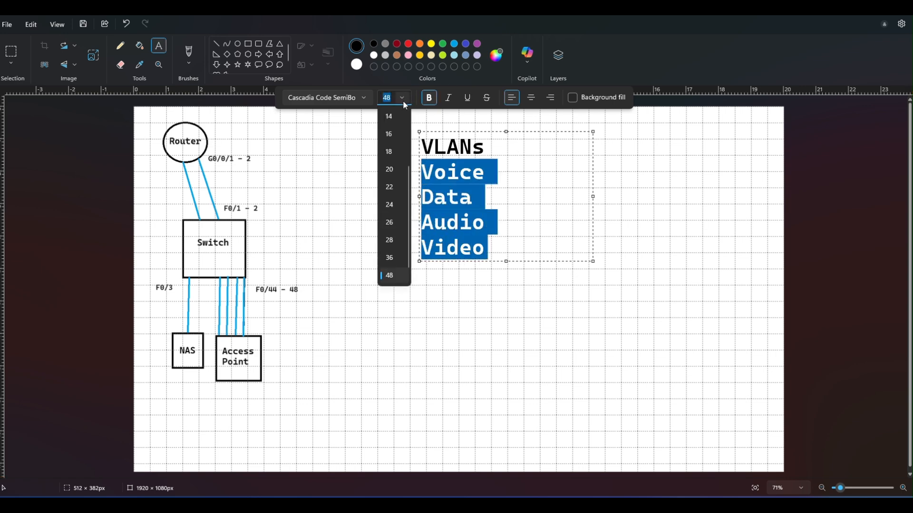
pyautogui.click(390, 257)
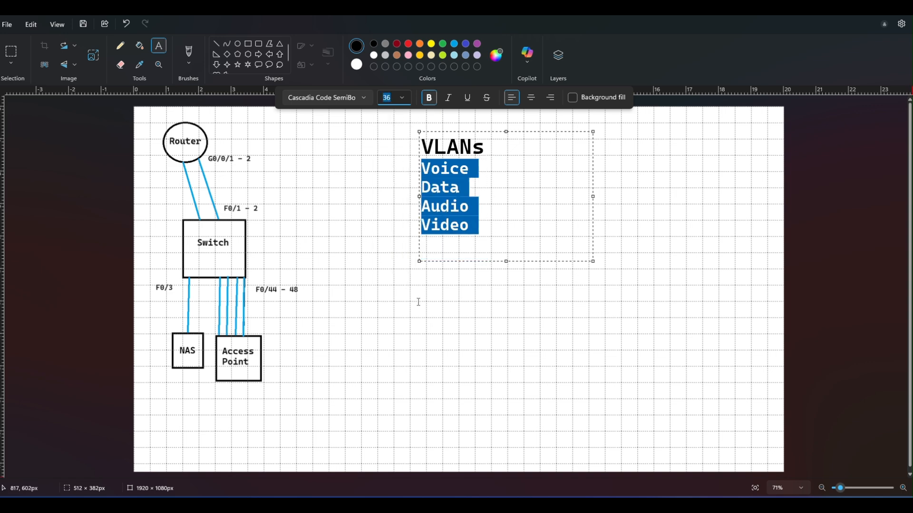
# Step: Underline the "VLANs" heading, set its font size to 48, and finish the text box
pyautogui.moveTo(487, 147); pyautogui.dragTo(426, 149)
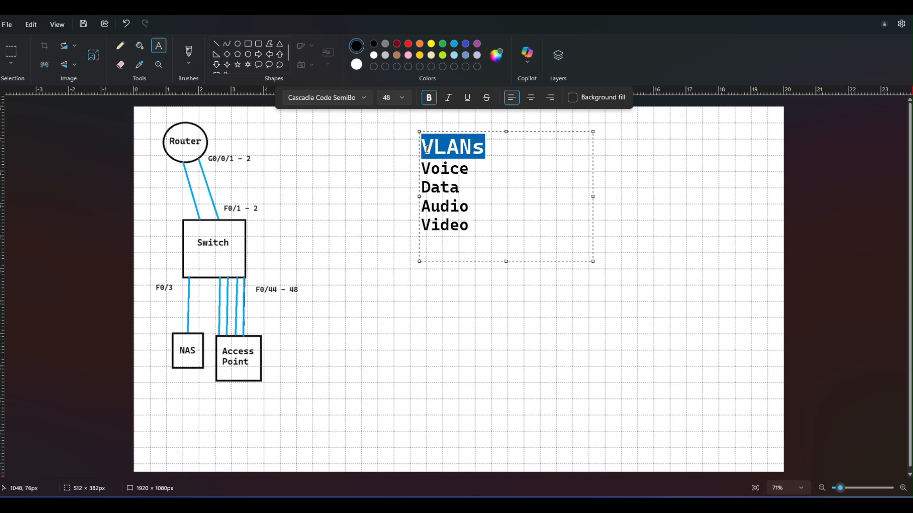
pyautogui.click(467, 97)
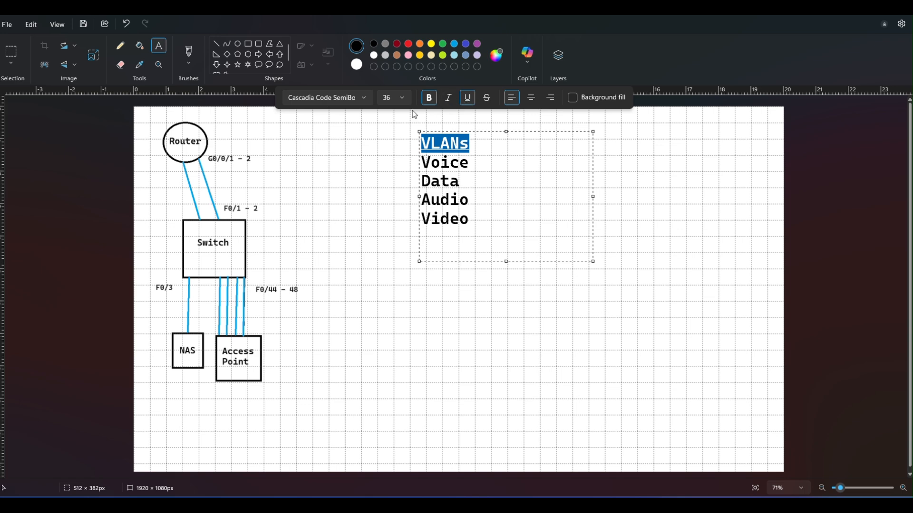
pyautogui.click(403, 98)
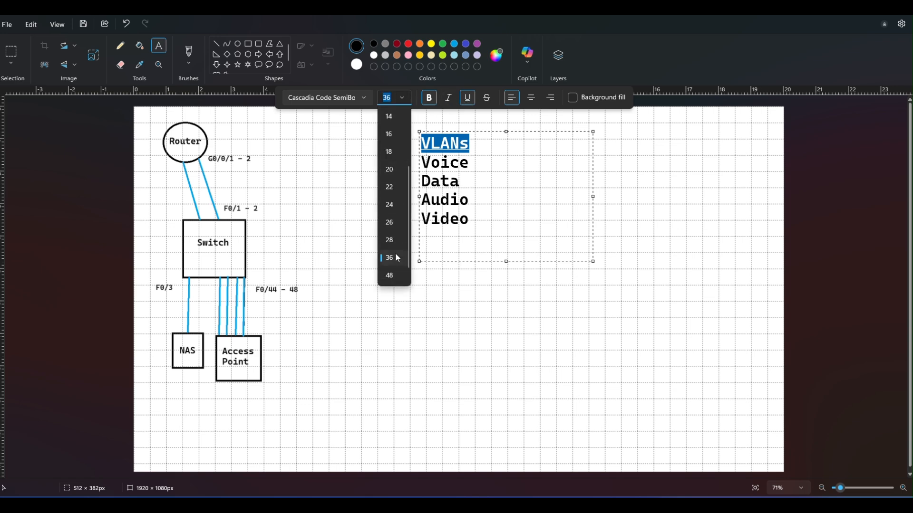
pyautogui.click(390, 276)
pyautogui.click(575, 180)
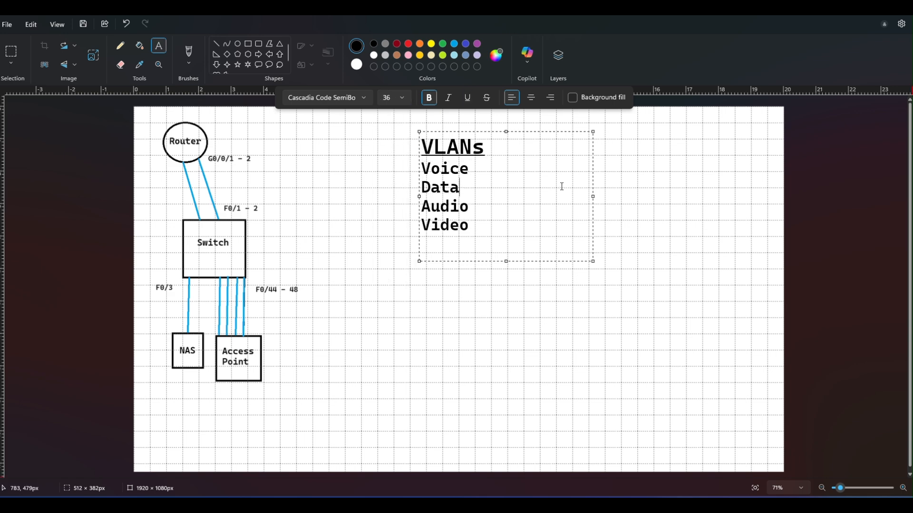
pyautogui.click(615, 195)
# Step: Brush overlapping wavy wireless signal strokes in red, yellow and turquoise, running rightward from the Access Point box
pyautogui.scroll(-3, 593, 205)
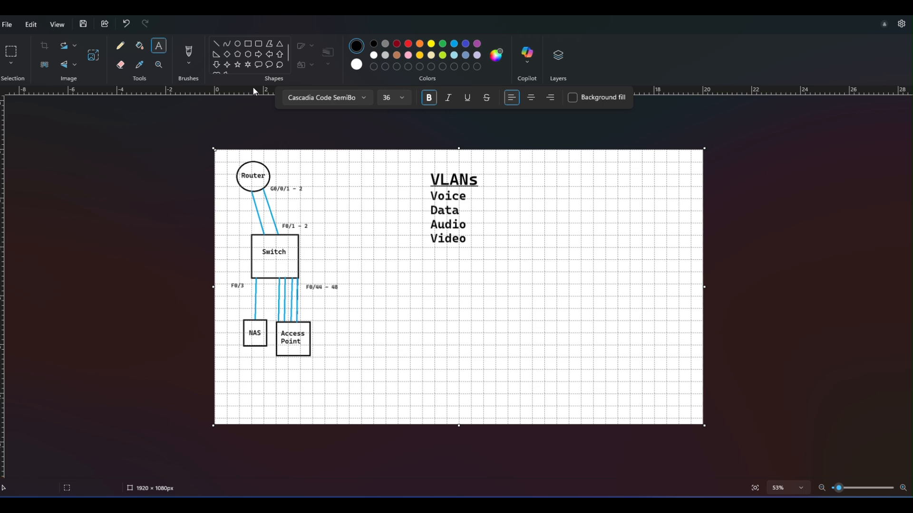
pyautogui.click(188, 51)
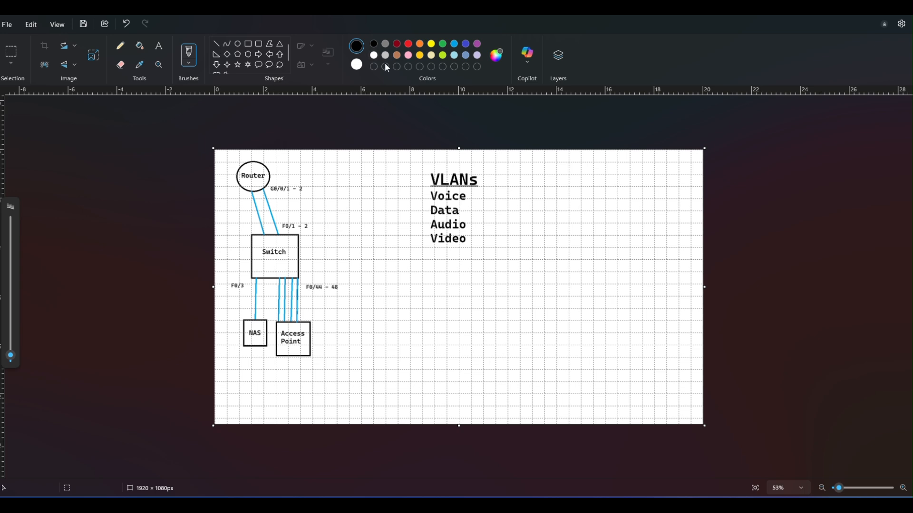
pyautogui.click(408, 44)
pyautogui.moveTo(317, 341)
pyautogui.mouseDown()
pyautogui.moveTo(354, 346)
pyautogui.moveTo(468, 340)
pyautogui.moveTo(425, 354)
pyautogui.moveTo(329, 343)
pyautogui.mouseUp()
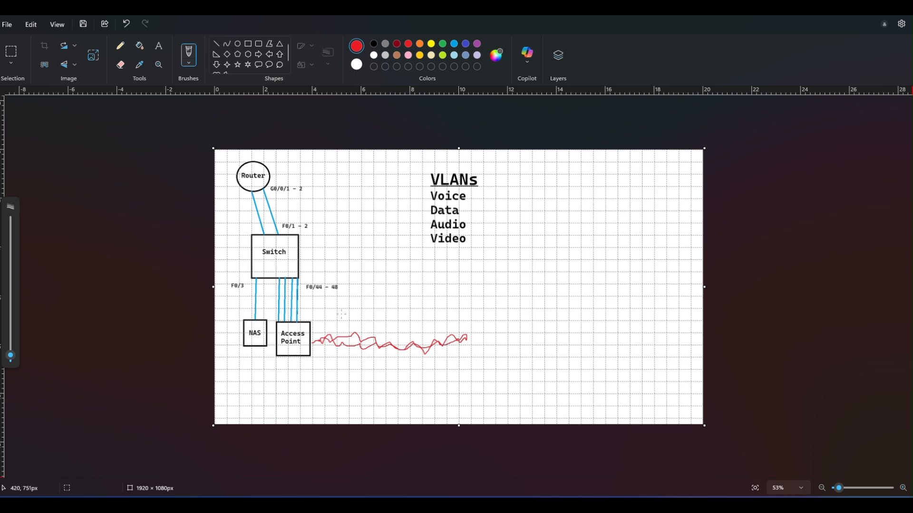
pyautogui.click(432, 44)
pyautogui.moveTo(326, 334); pyautogui.dragTo(349, 331)
pyautogui.moveTo(441, 350); pyautogui.dragTo(468, 352)
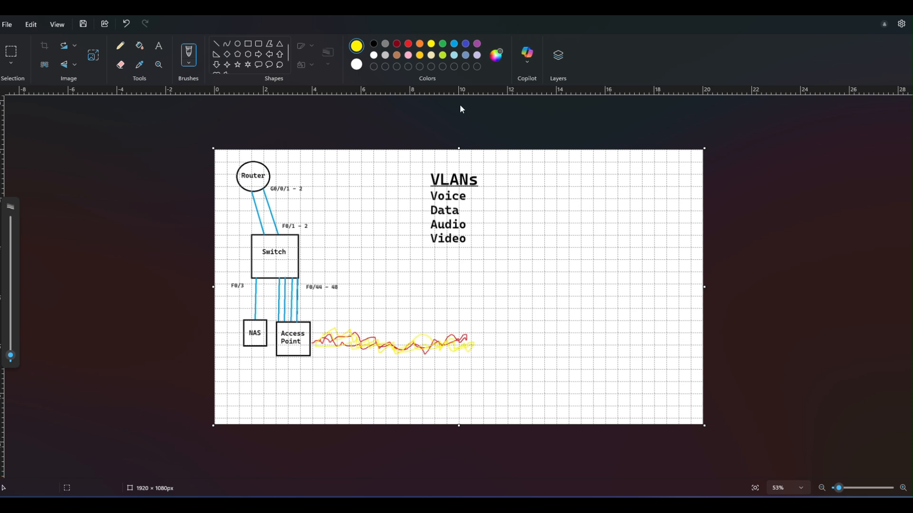
pyautogui.click(455, 44)
pyautogui.moveTo(342, 339)
pyautogui.mouseDown()
pyautogui.moveTo(374, 352)
pyautogui.moveTo(412, 333)
pyautogui.moveTo(464, 344)
pyautogui.moveTo(437, 342)
pyautogui.mouseUp()
# Step: Draw a black rectangle about 149 × 109 px beyond the right end of the wireless signal strokes
pyautogui.click(249, 45)
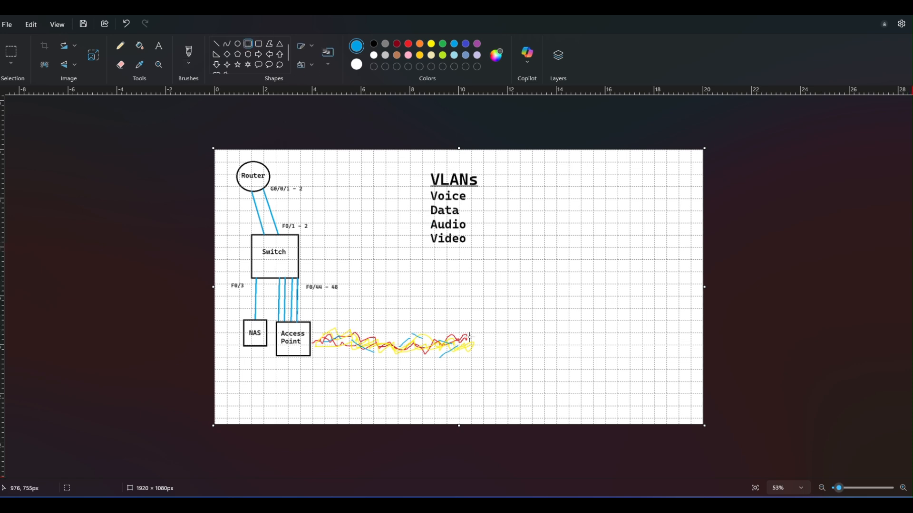
pyautogui.moveTo(487, 308); pyautogui.dragTo(506, 306)
pyautogui.click(126, 27)
pyautogui.click(374, 44)
pyautogui.moveTo(502, 316)
pyautogui.mouseDown()
pyautogui.moveTo(513, 340)
pyautogui.moveTo(542, 345)
pyautogui.mouseUp()
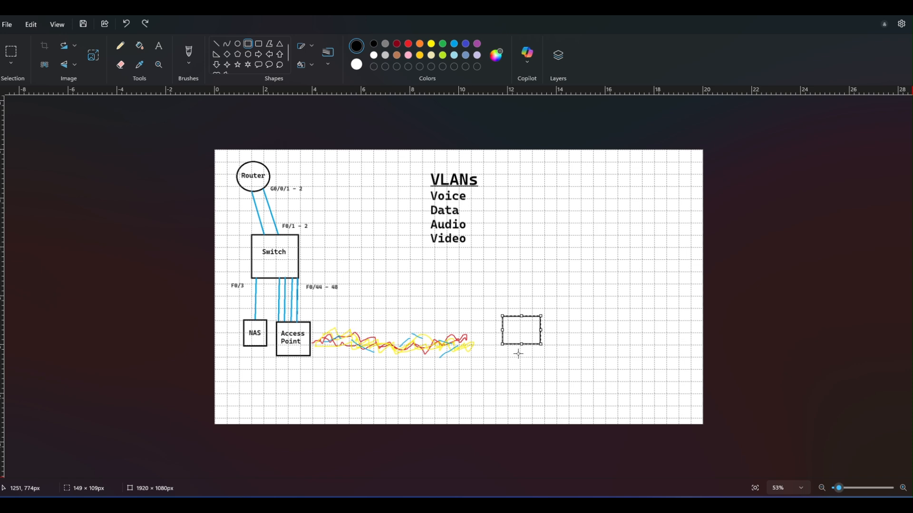
pyautogui.click(497, 369)
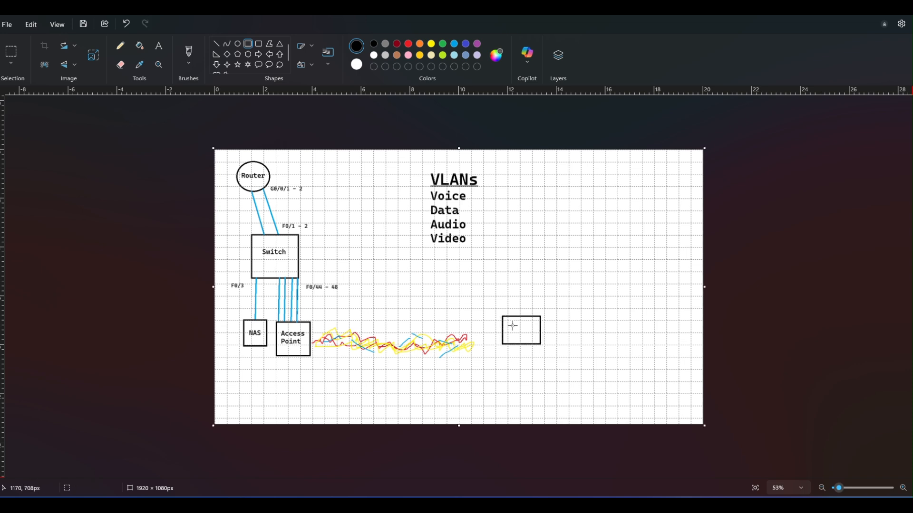
# Step: Complete the computer drawing with a small screen rectangle inside the black rectangle and a flat base rectangle directly beneath it
pyautogui.moveTo(508, 325); pyautogui.dragTo(539, 358)
pyautogui.click(503, 346)
pyautogui.click(575, 324)
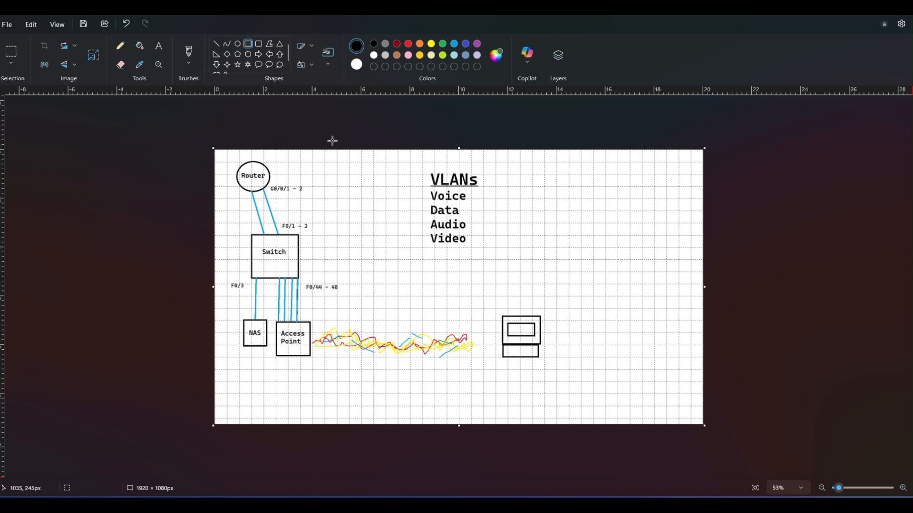